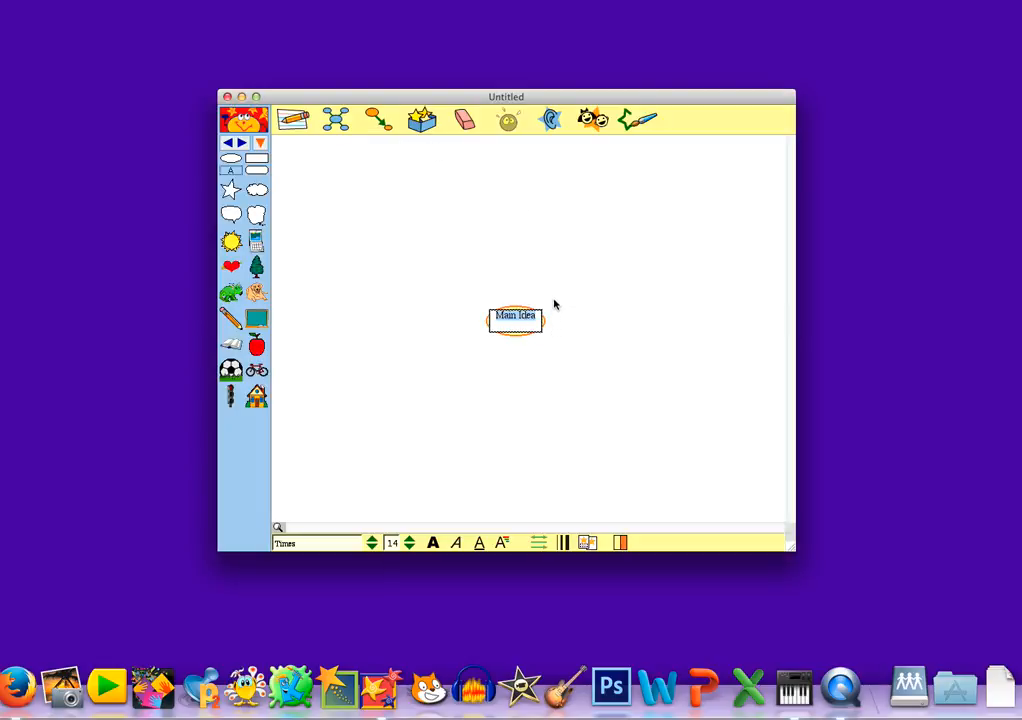
Step: Add an empty oval above Main Idea and rename Main Idea to 'BAY AREA NATIVES'
drag(230, 162, 518, 262)
click(516, 320)
click(522, 321)
key(super+a)
text(BAY AREA NATIVES)
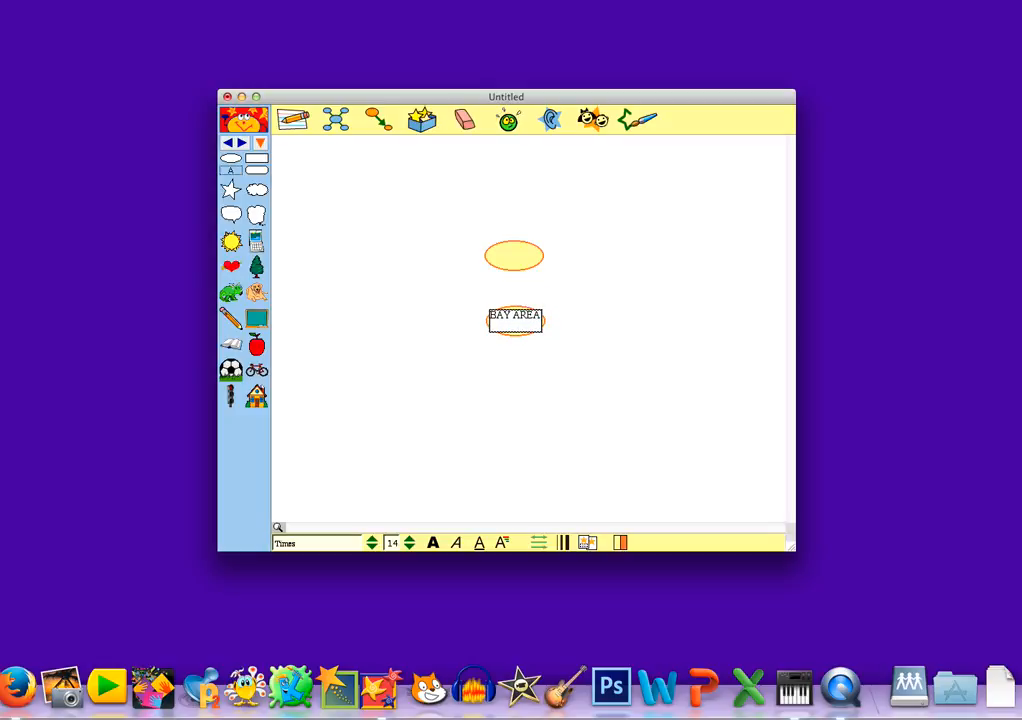
Step: Commit the hub label and label the empty upper oval 'PLANTS'
click(564, 308)
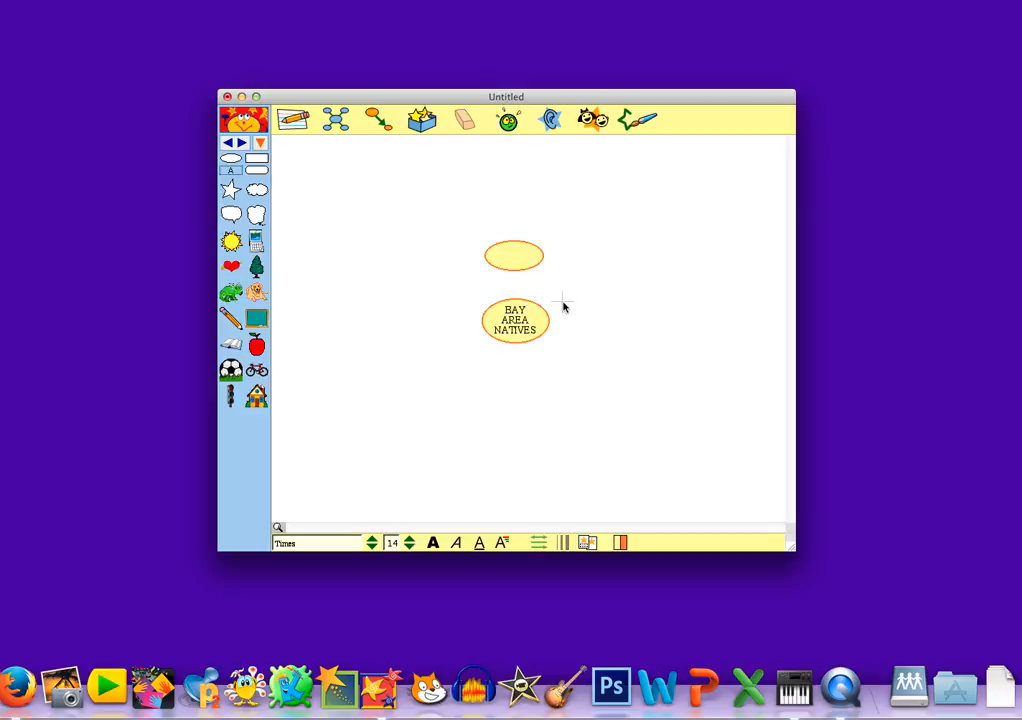
click(513, 259)
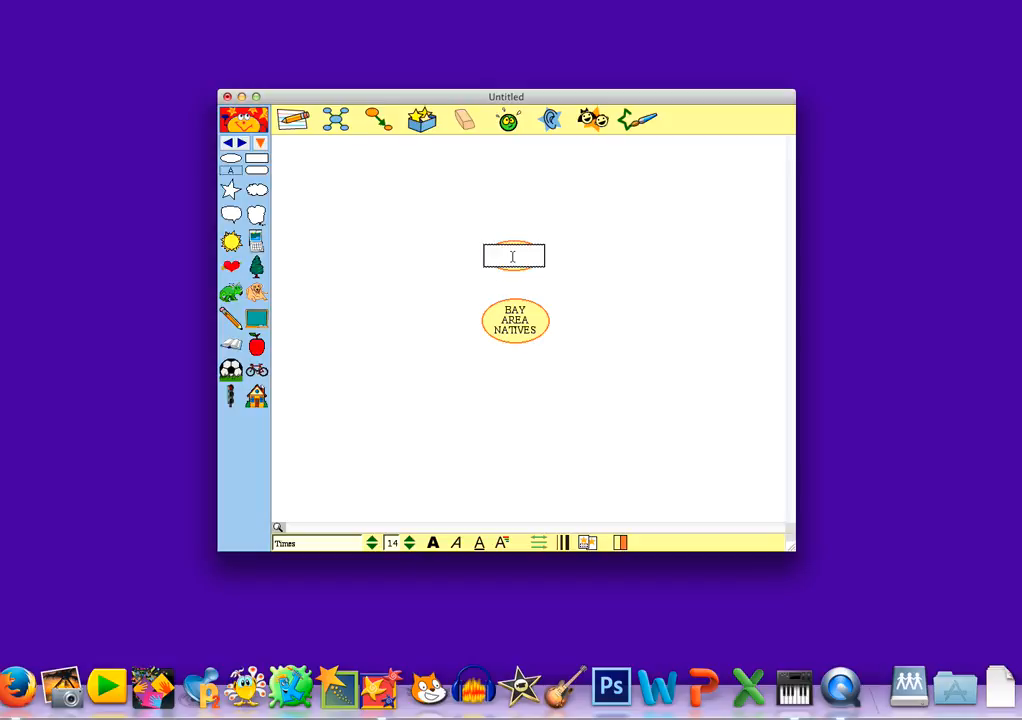
text(PLANTS)
click(566, 251)
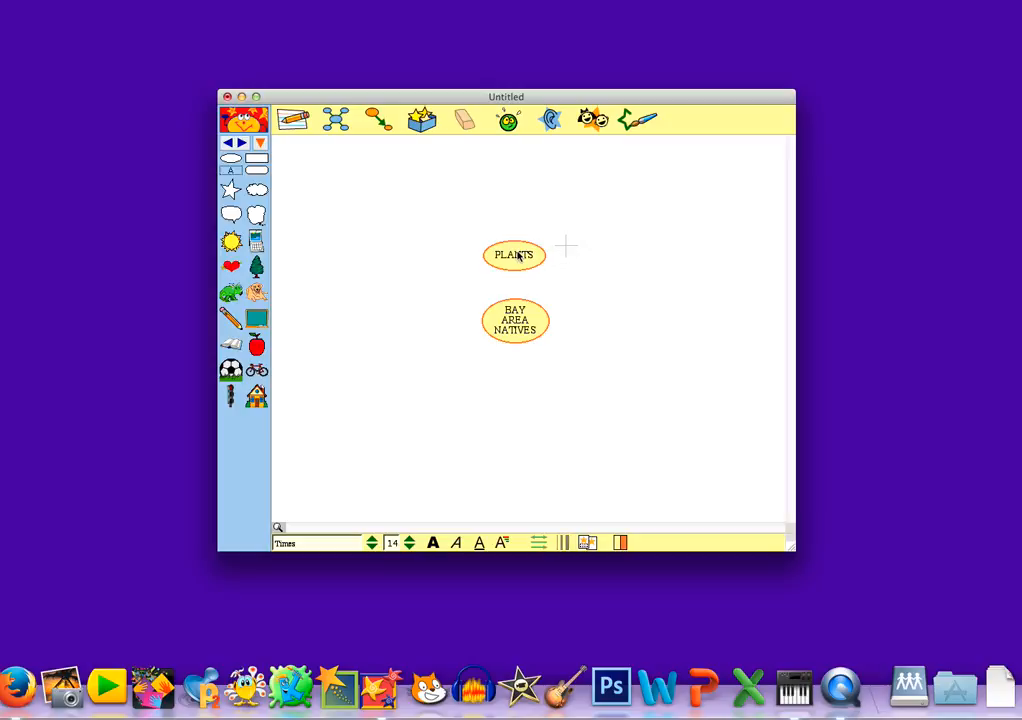
Step: Place two ovals above PLANTS, labelled 'FACT #1' on the left and 'FACT #2' on the right
drag(231, 158, 447, 203)
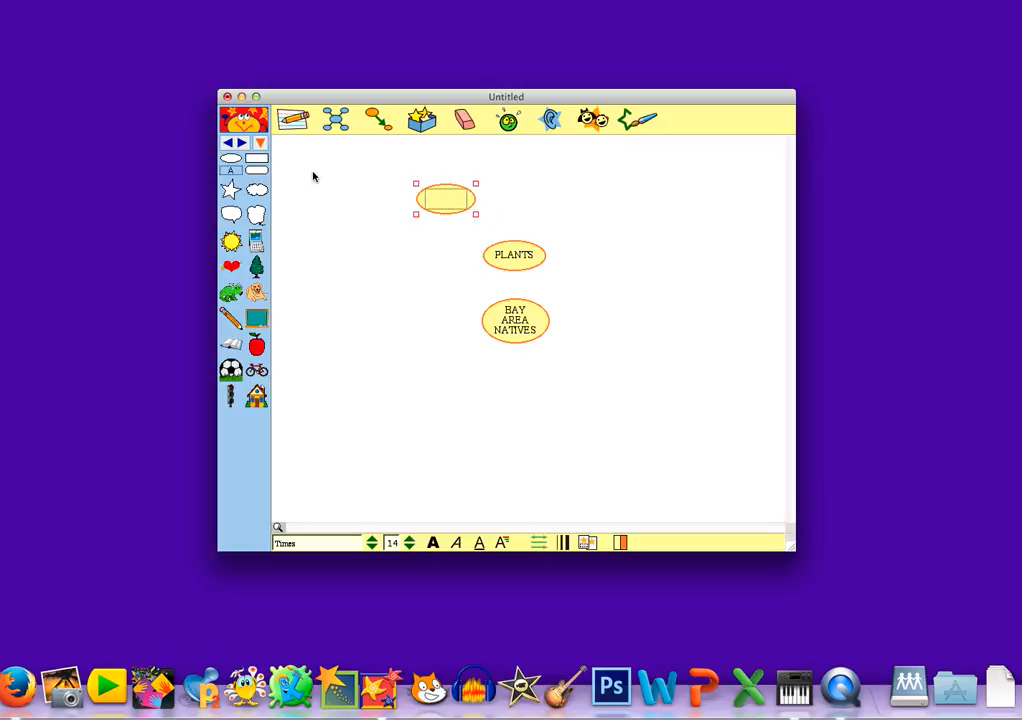
drag(231, 158, 574, 194)
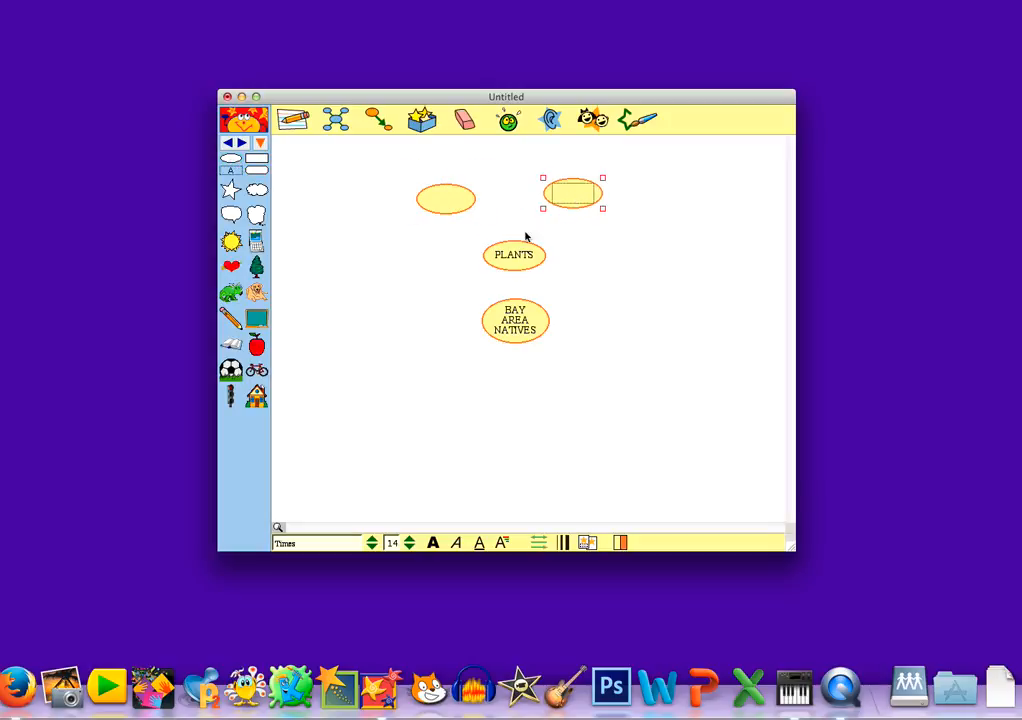
click(450, 198)
text(FACT #1)
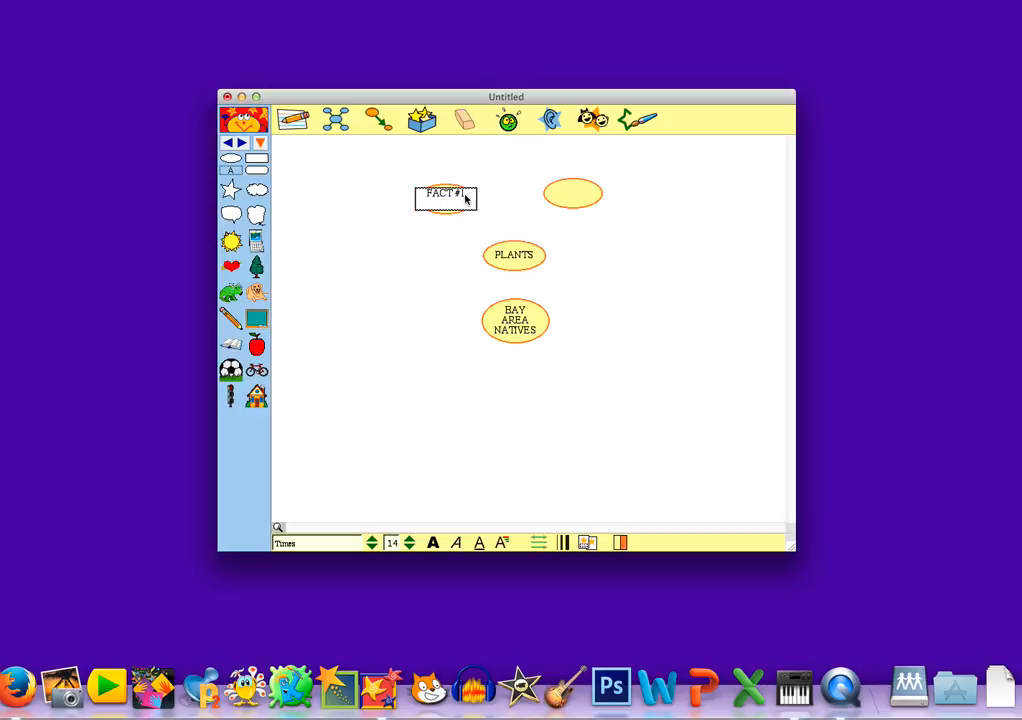
click(573, 193)
text(FACT #2)
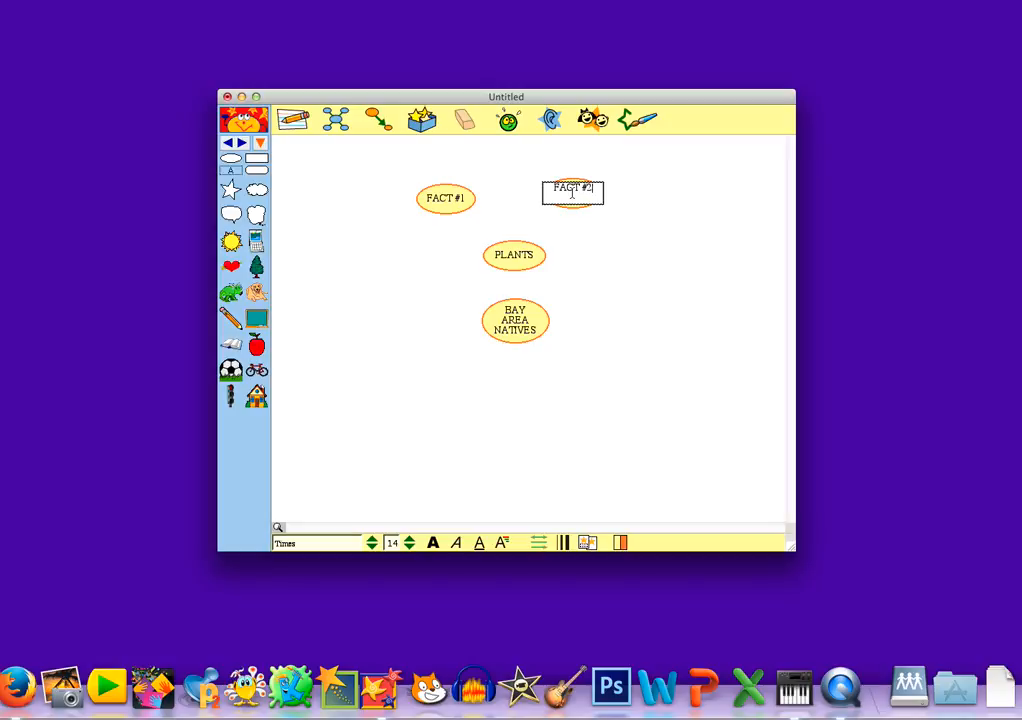
click(605, 219)
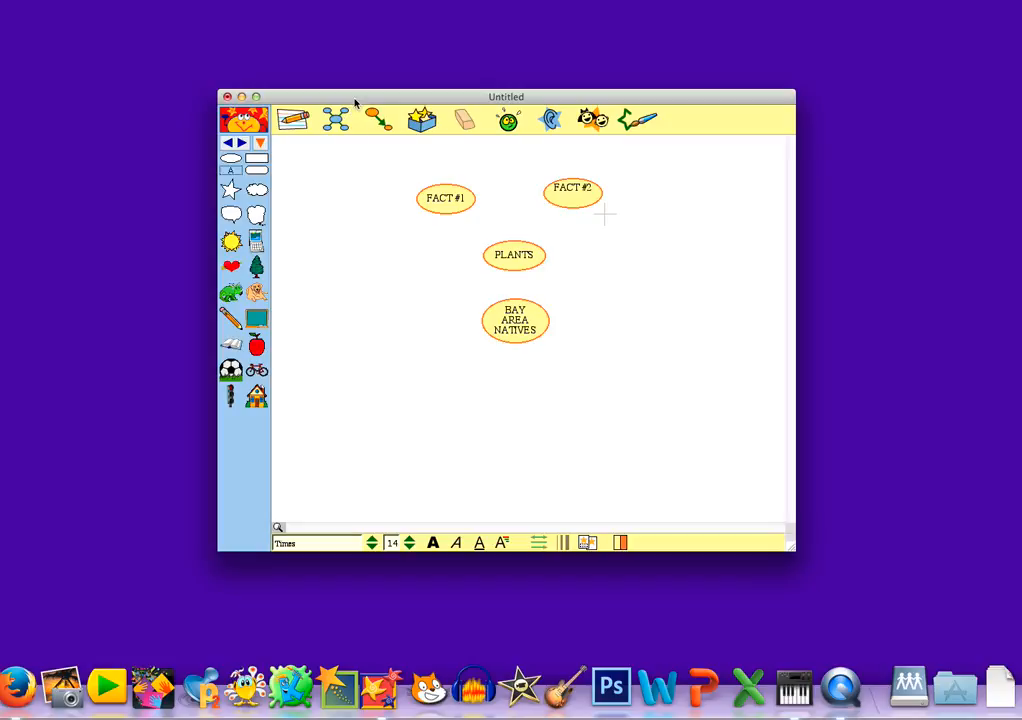
Step: Link BAY AREA NATIVES up to PLANTS and shift the hub slightly lower
click(515, 320)
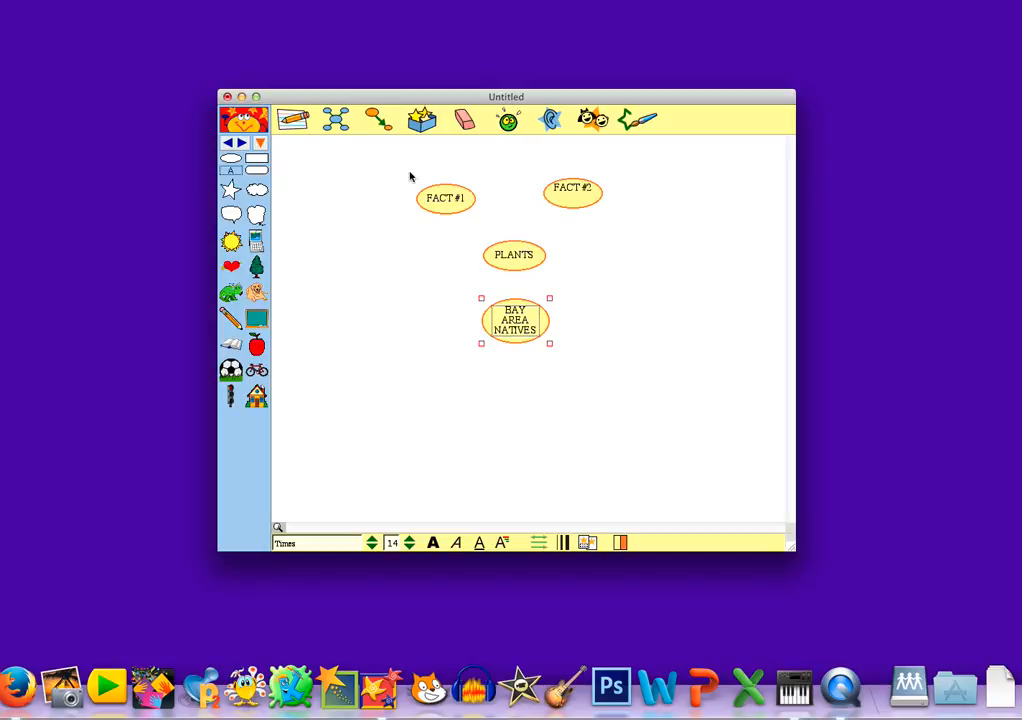
click(377, 119)
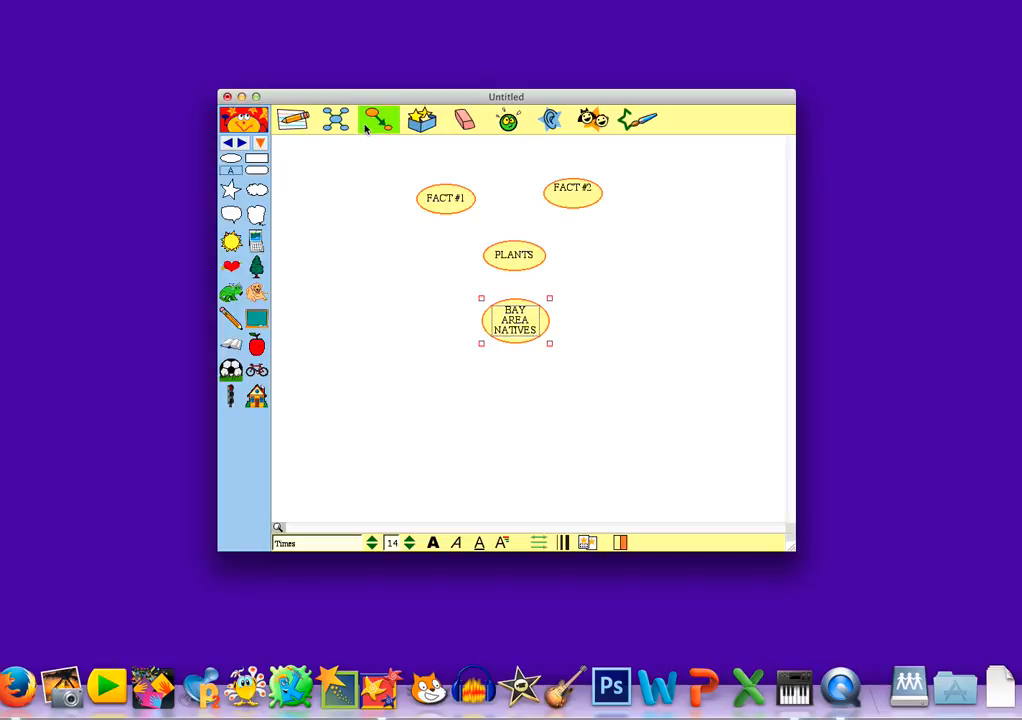
drag(523, 290, 516, 265)
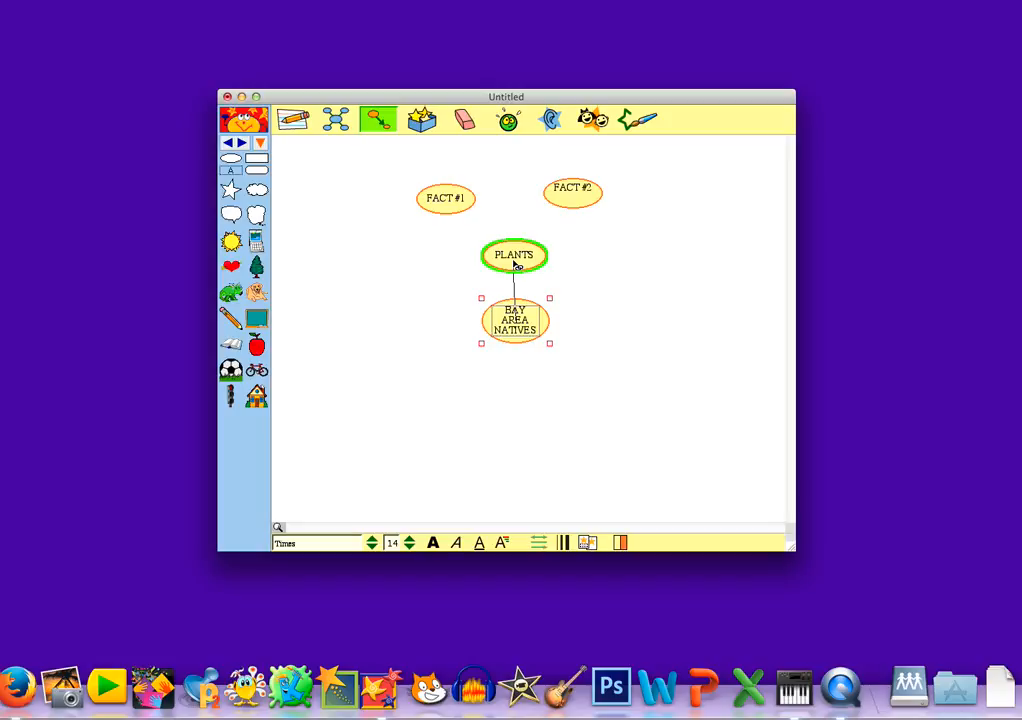
click(515, 264)
drag(518, 324, 519, 340)
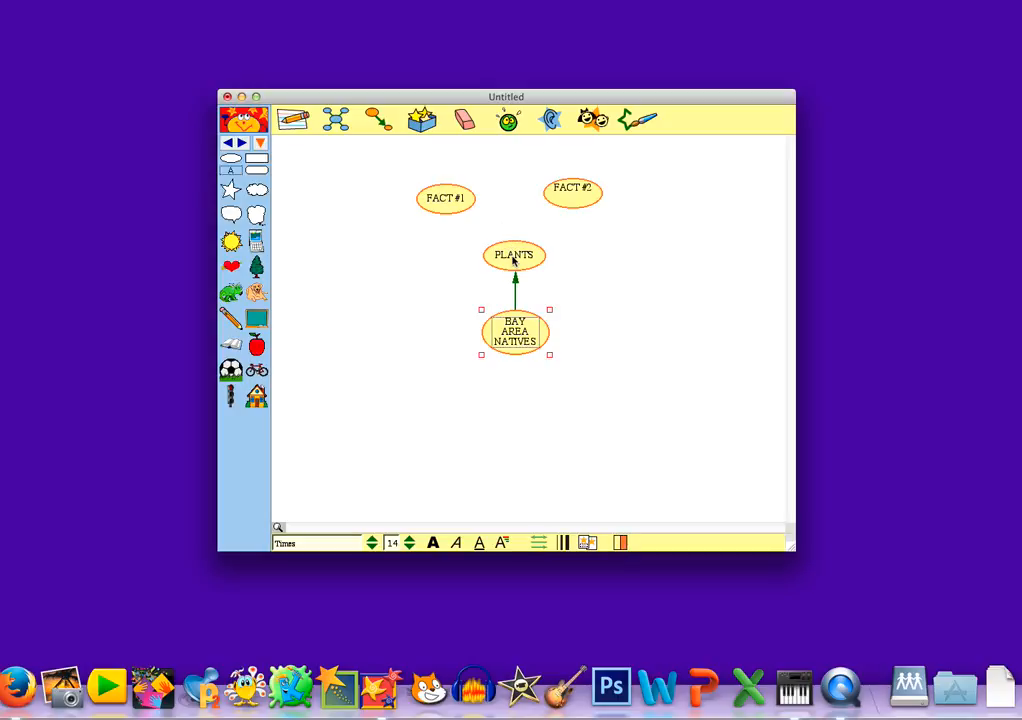
Step: Link PLANTS to FACT #1 and FACT #2, then show the map in outline view
click(513, 260)
click(378, 119)
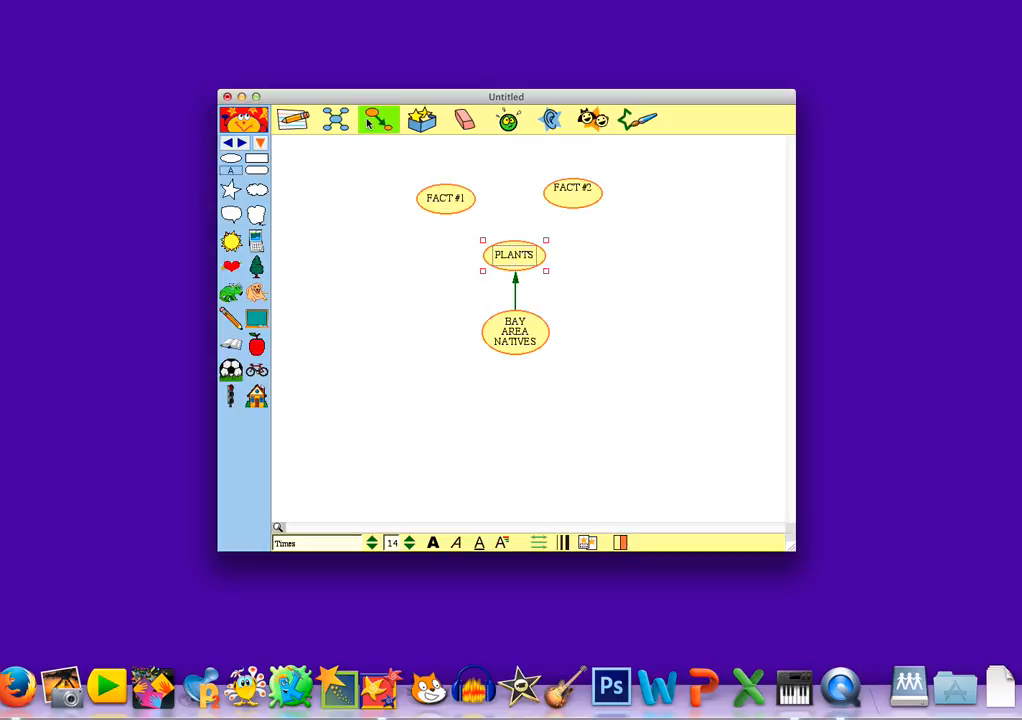
click(452, 213)
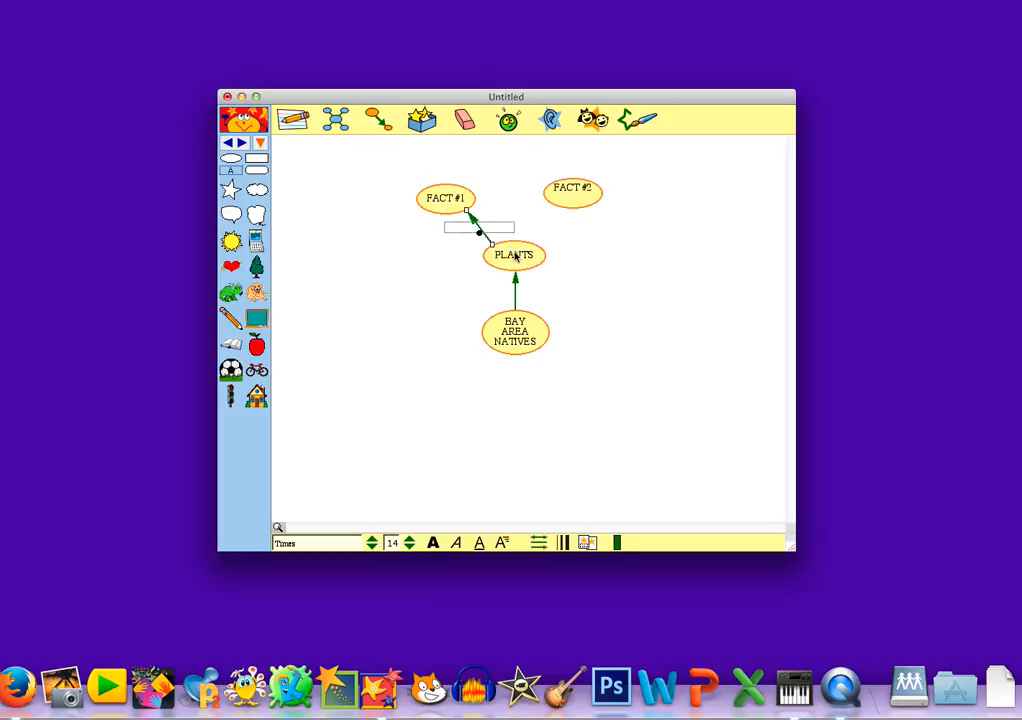
click(378, 119)
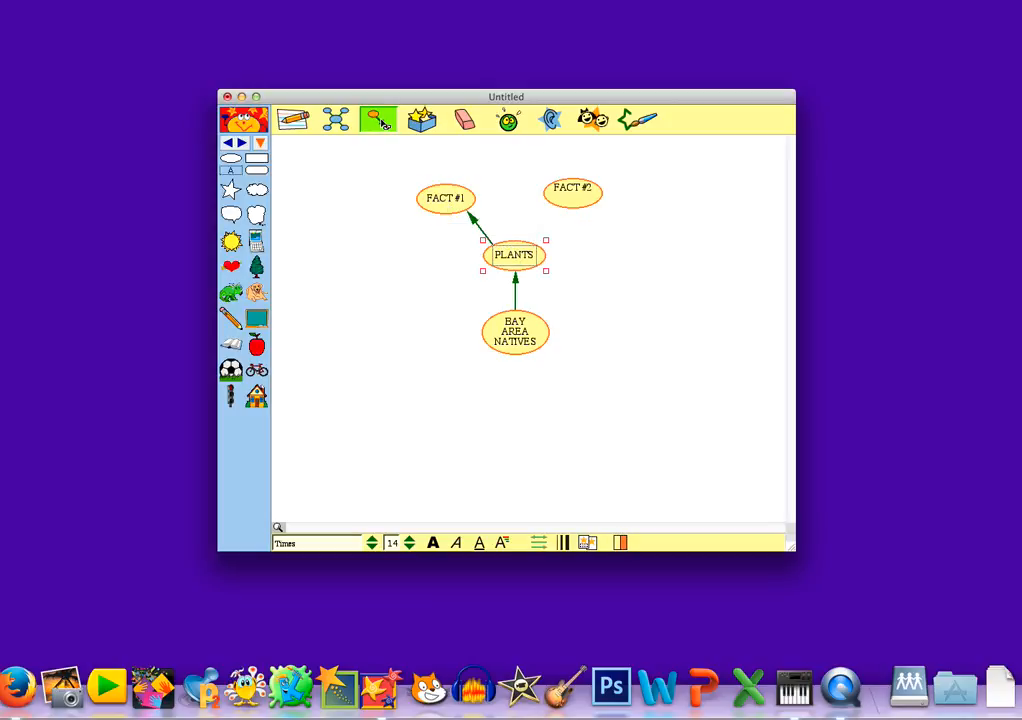
click(565, 210)
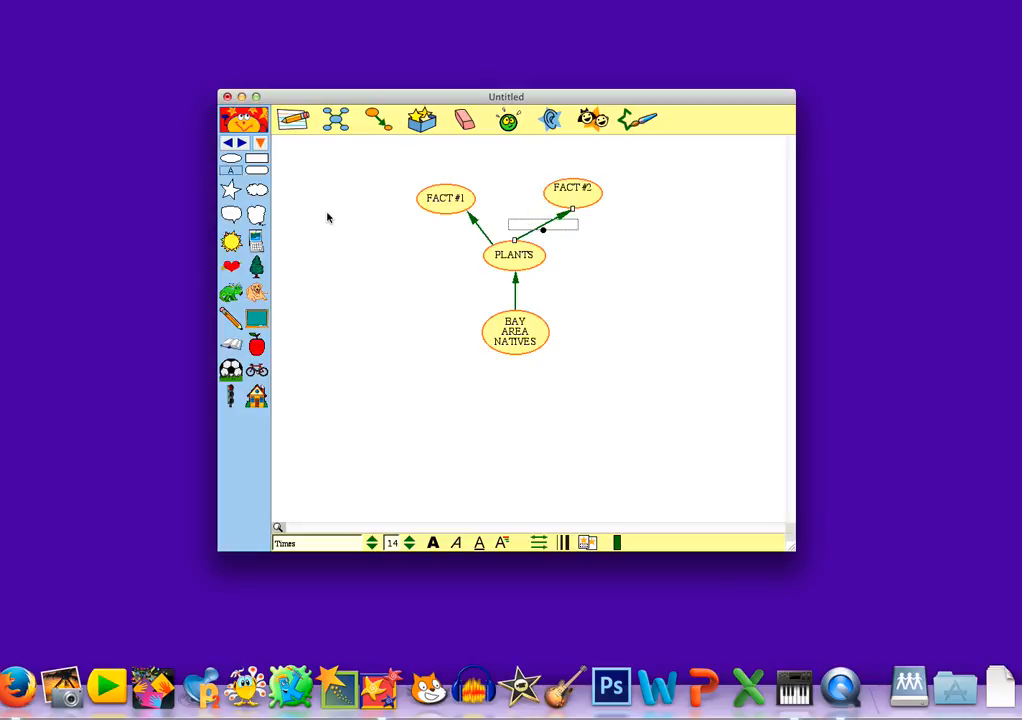
click(294, 127)
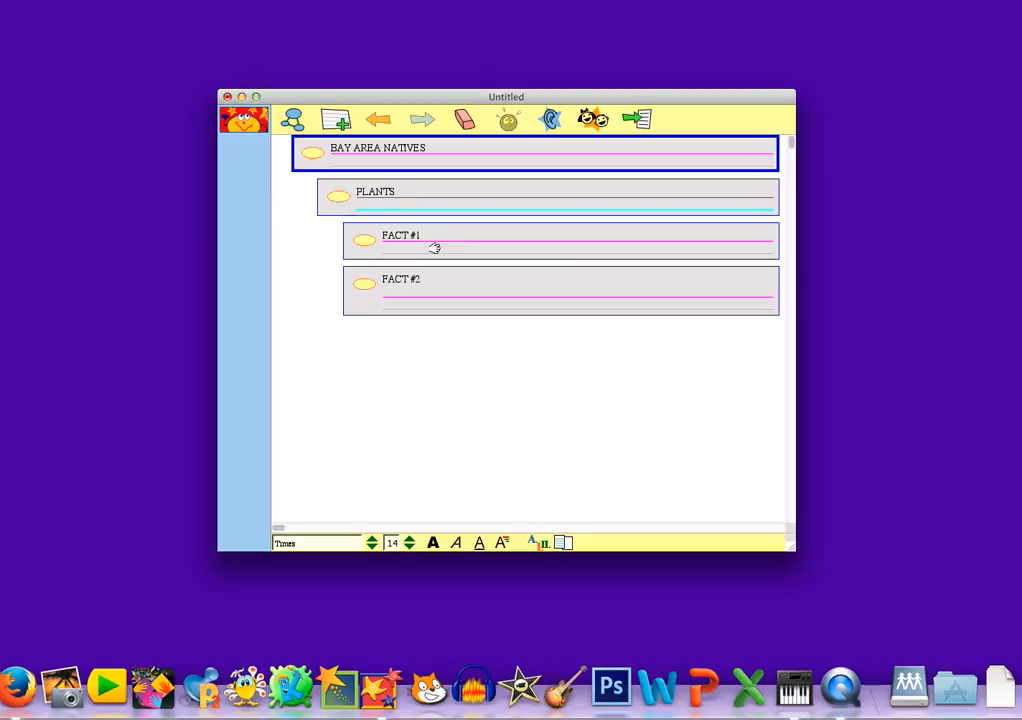
Step: Add a blank note line under FACT #1 and under FACT #2, then return to the picture view
click(578, 251)
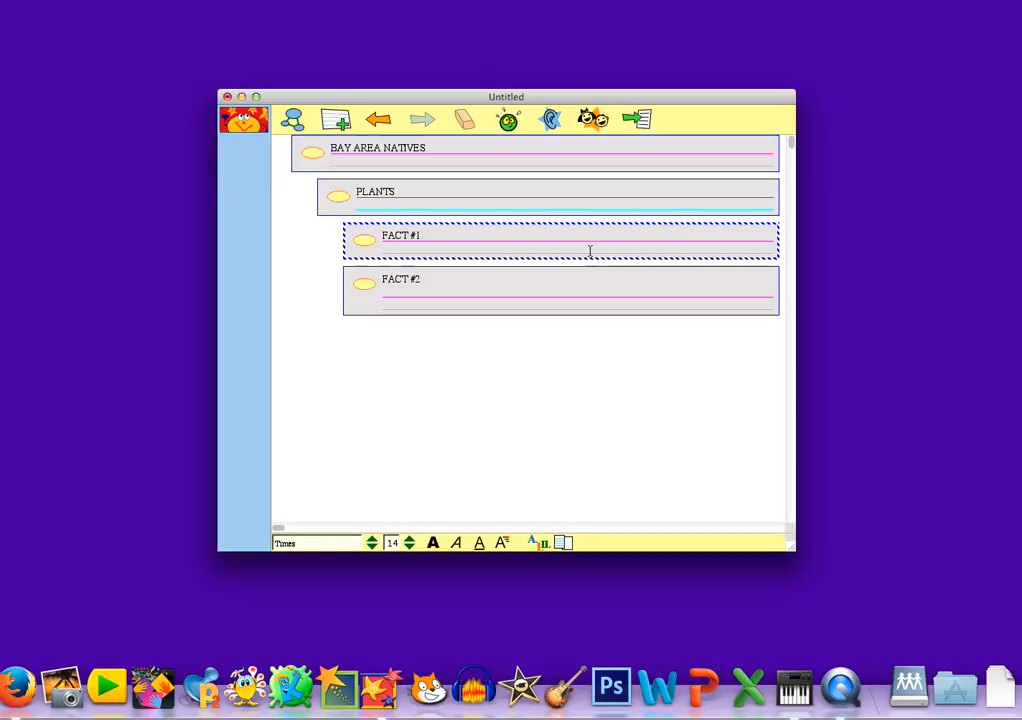
key(Return)
key(Return)
key(Return)
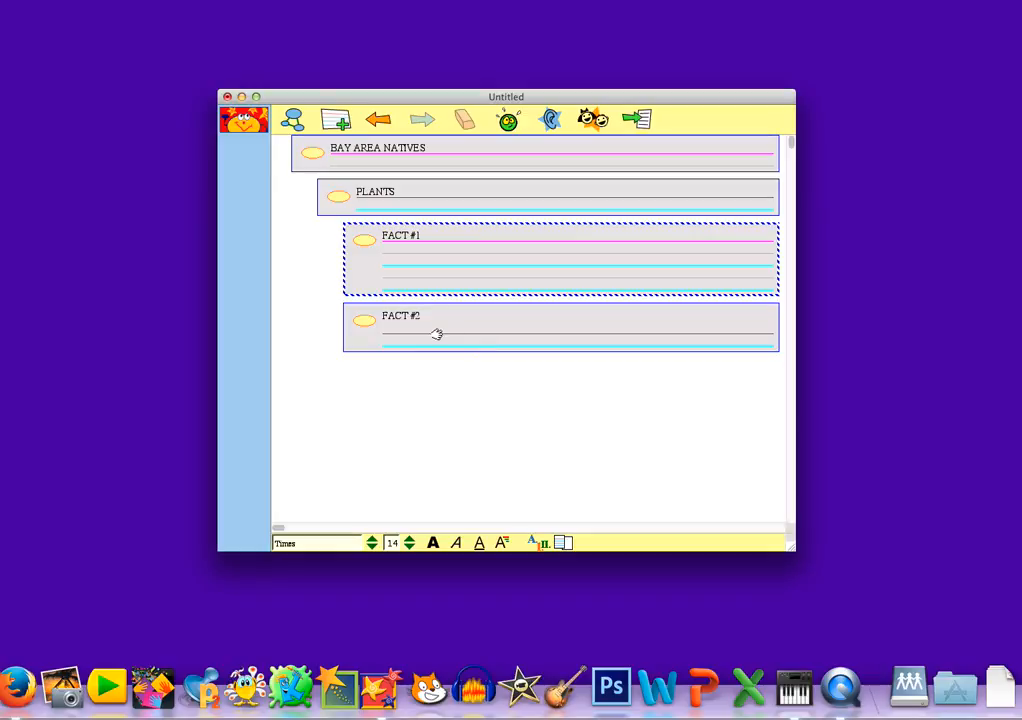
click(427, 328)
key(Return)
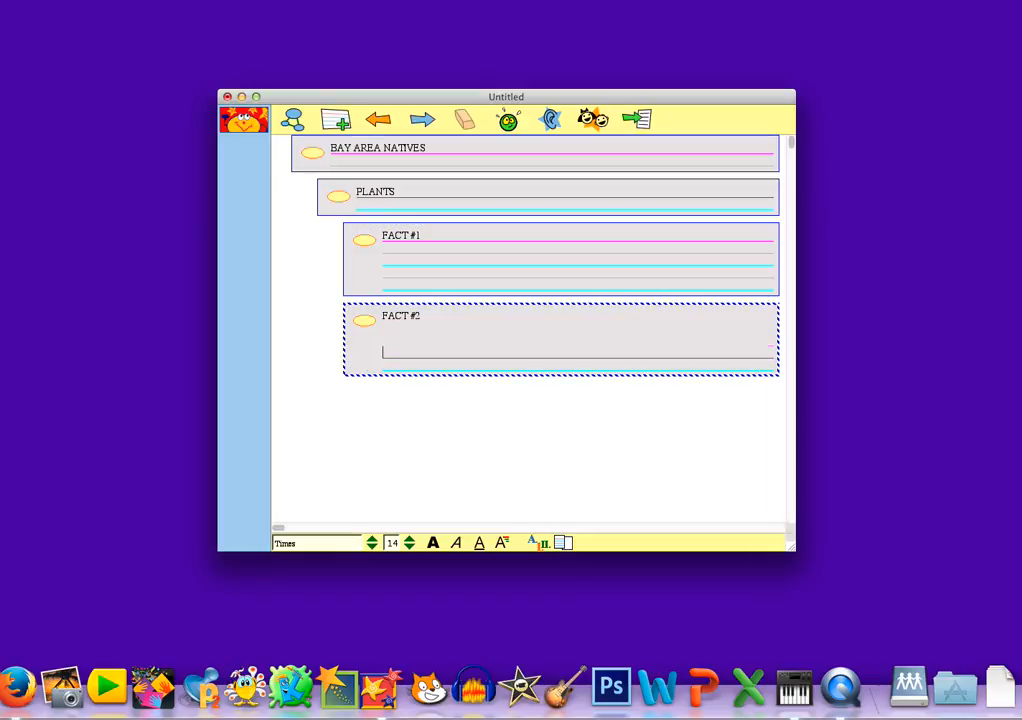
key(BackSpace)
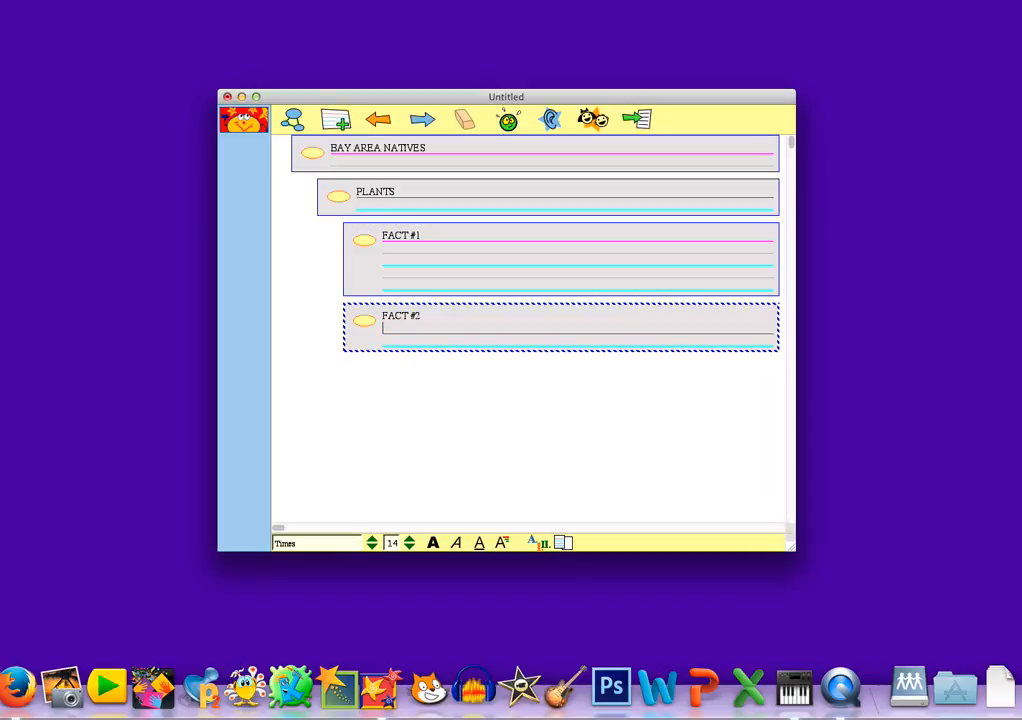
key(Return)
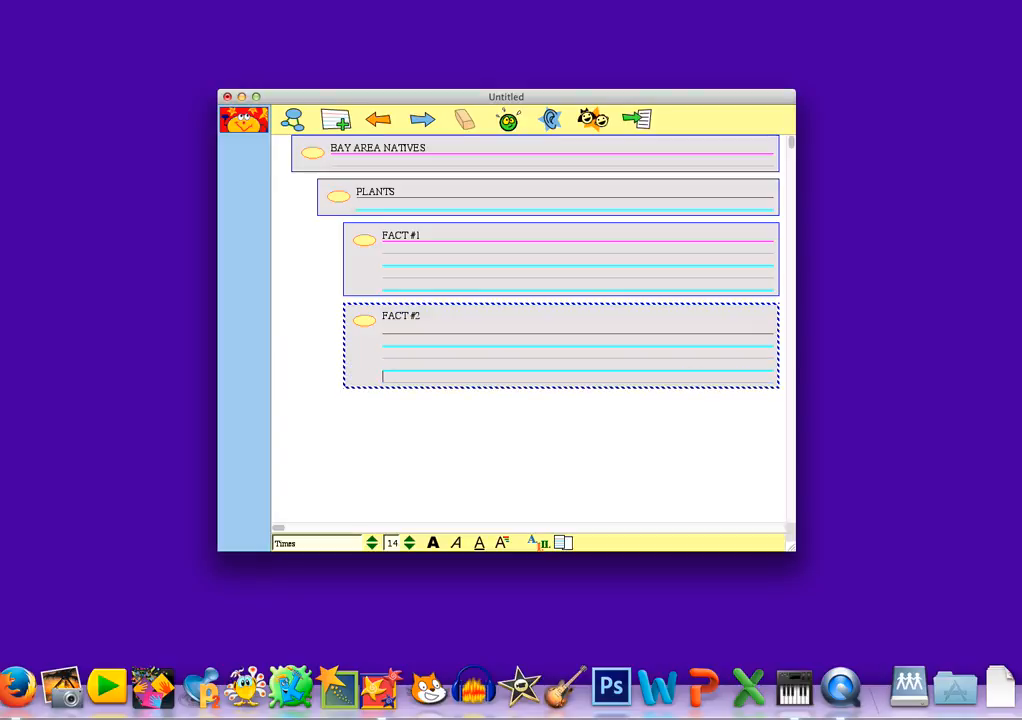
click(292, 120)
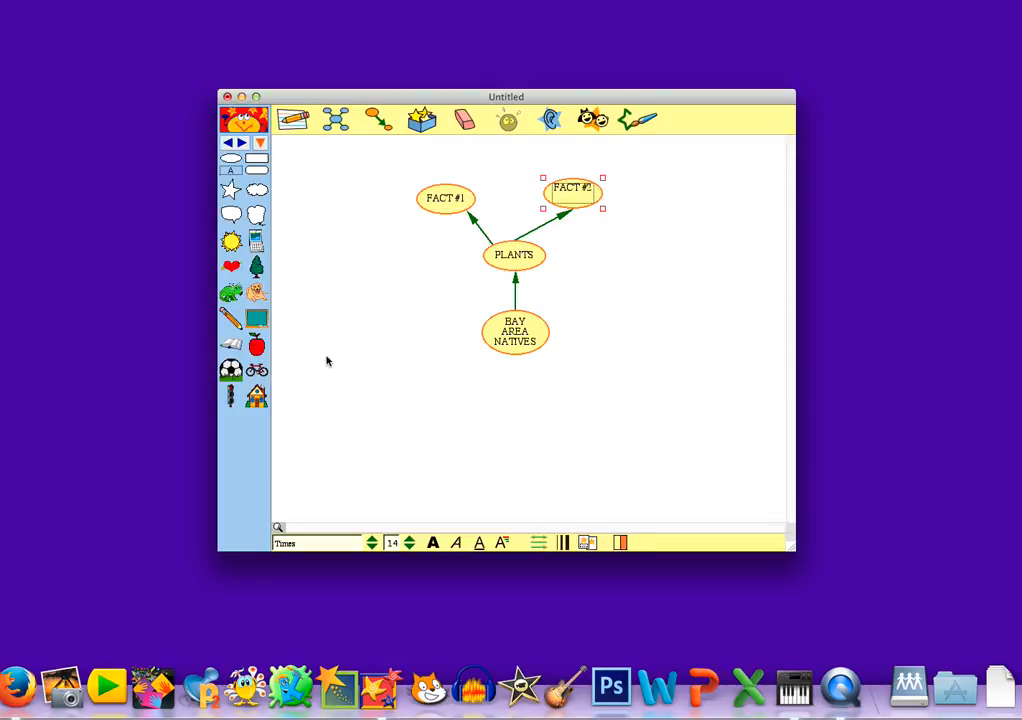
Step: Select PLANTS together with its FACT #1 and FACT #2 ovals
click(572, 256)
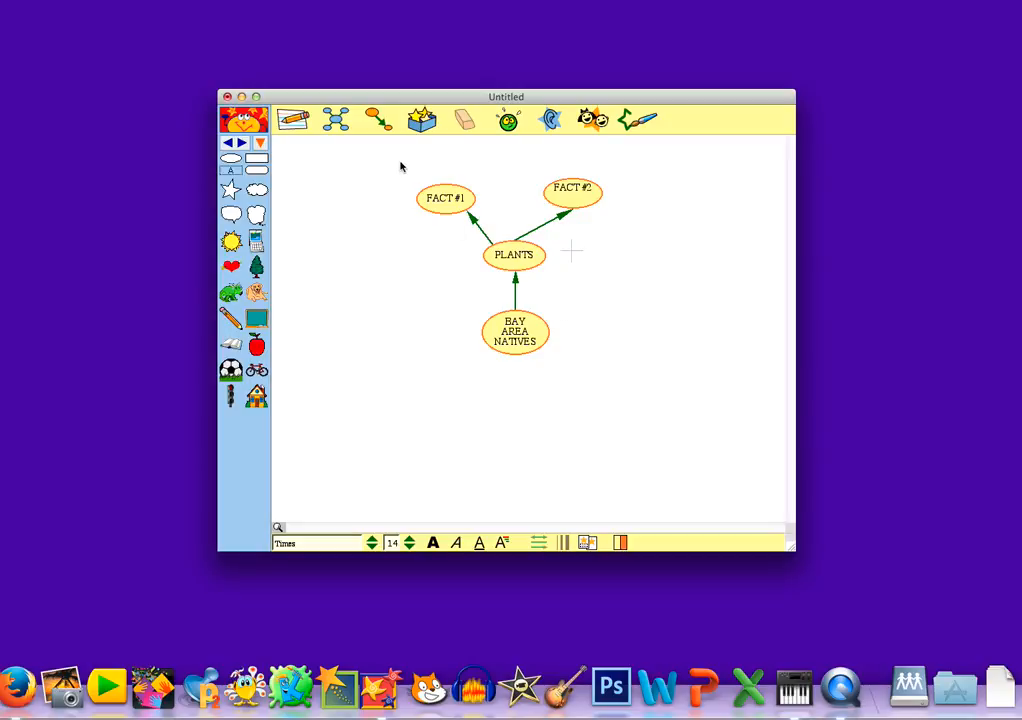
drag(397, 165, 636, 312)
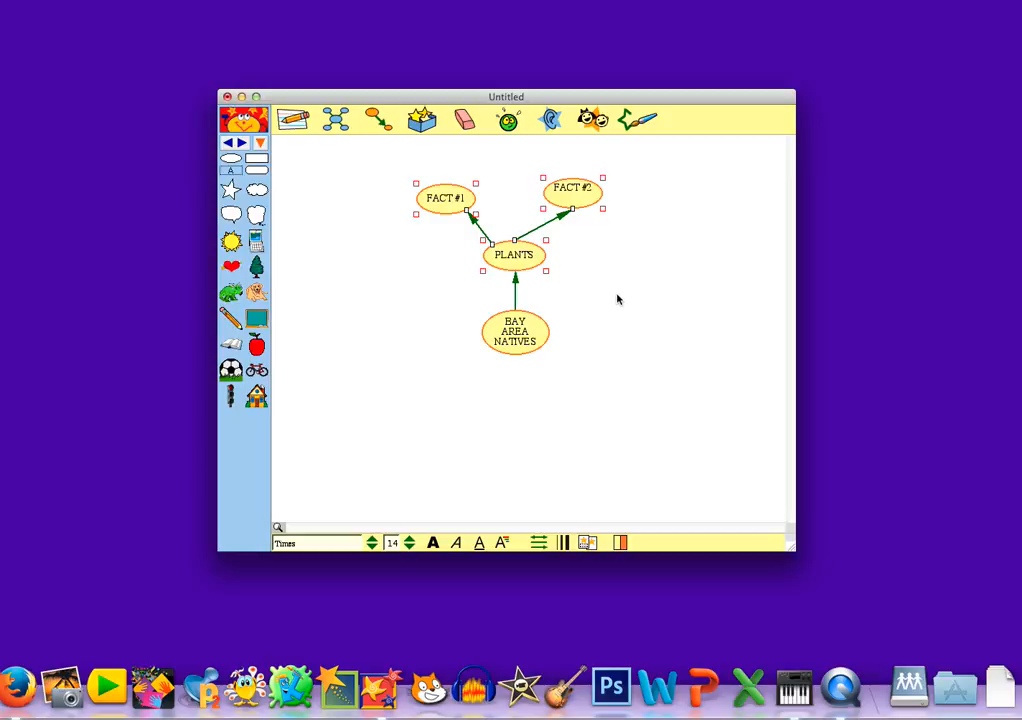
Step: Paste a copy of the PLANTS branch right of the hub and spread out its fact ovals
click(619, 297)
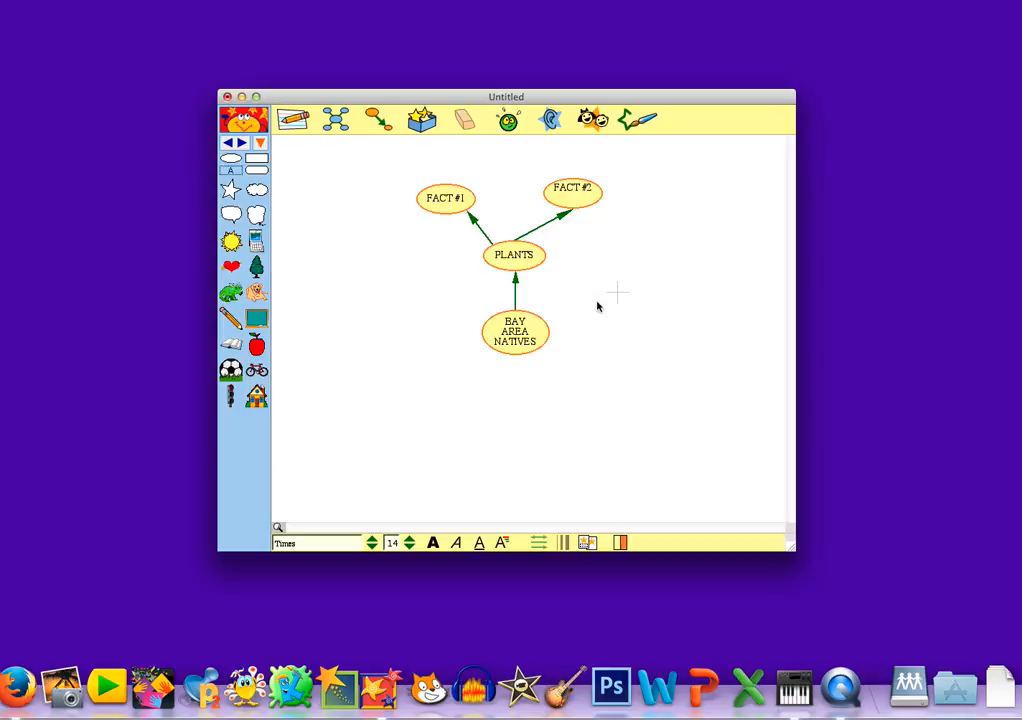
key(super+v)
drag(621, 335, 601, 349)
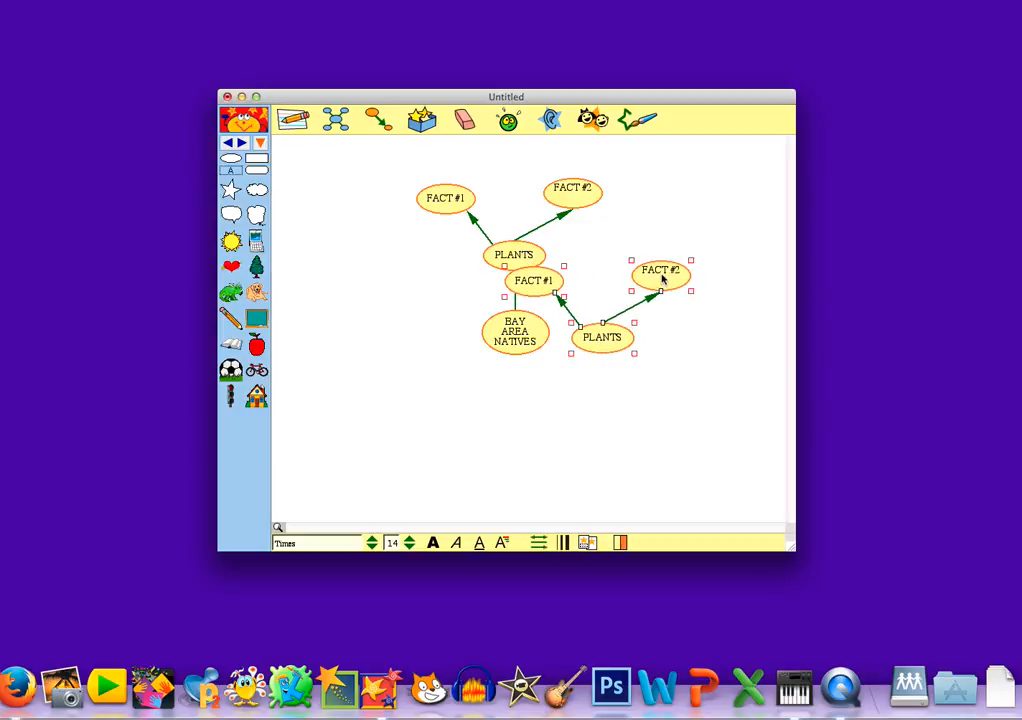
click(668, 307)
drag(653, 270, 683, 383)
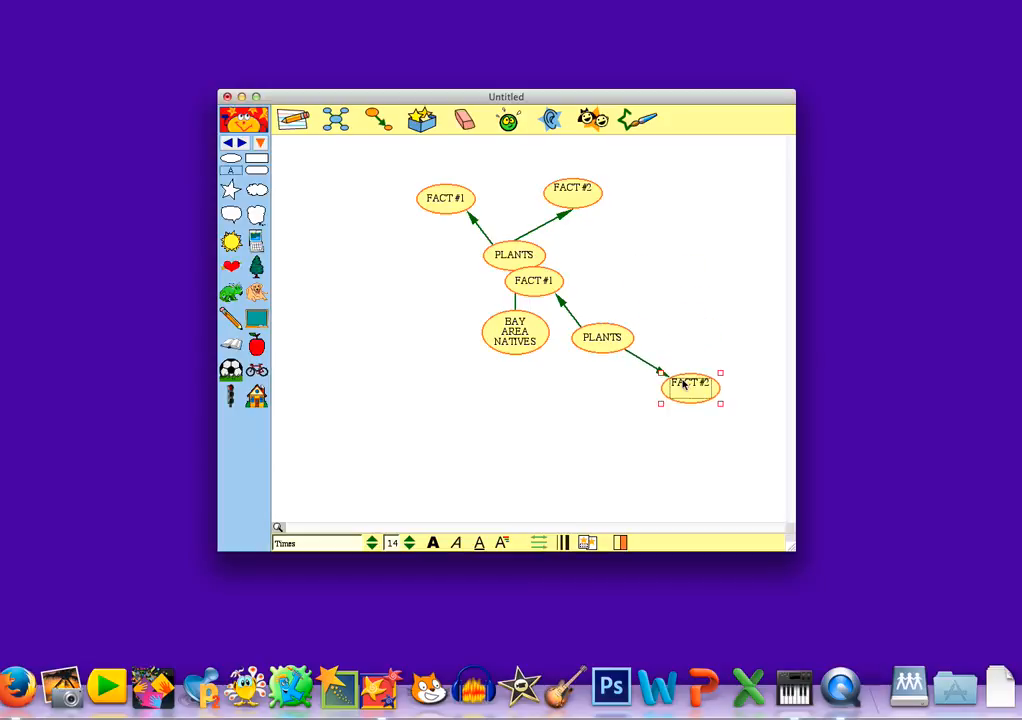
drag(540, 286, 685, 286)
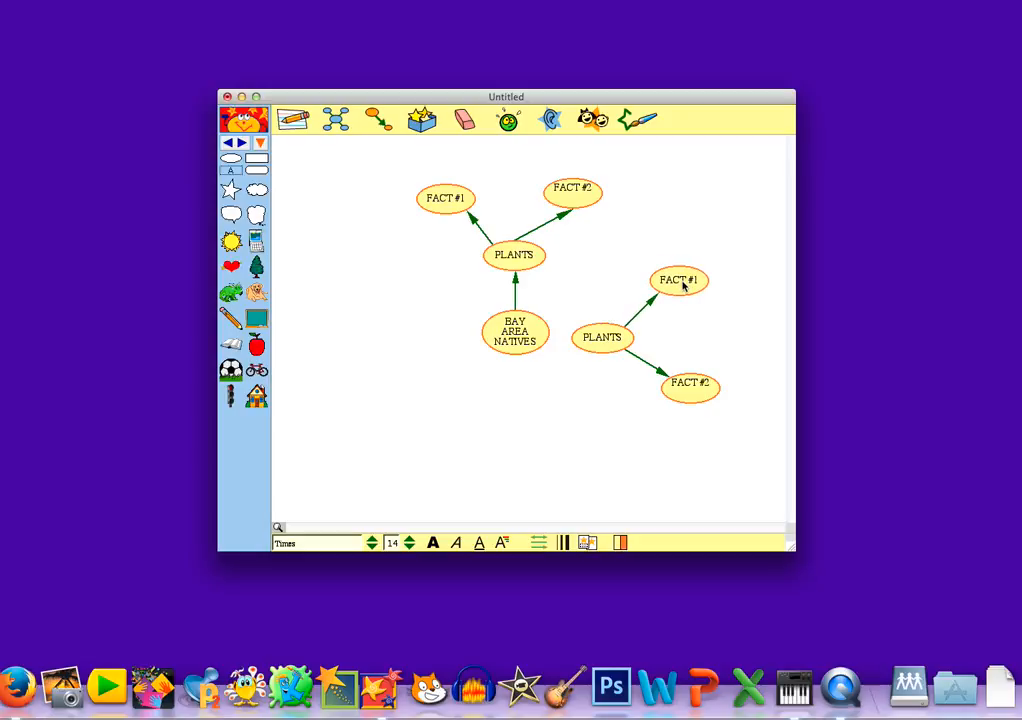
drag(603, 340, 618, 335)
Step: Rename the copied PLANTS oval to 'FISH'
click(610, 328)
double_click(615, 328)
text(FISH)
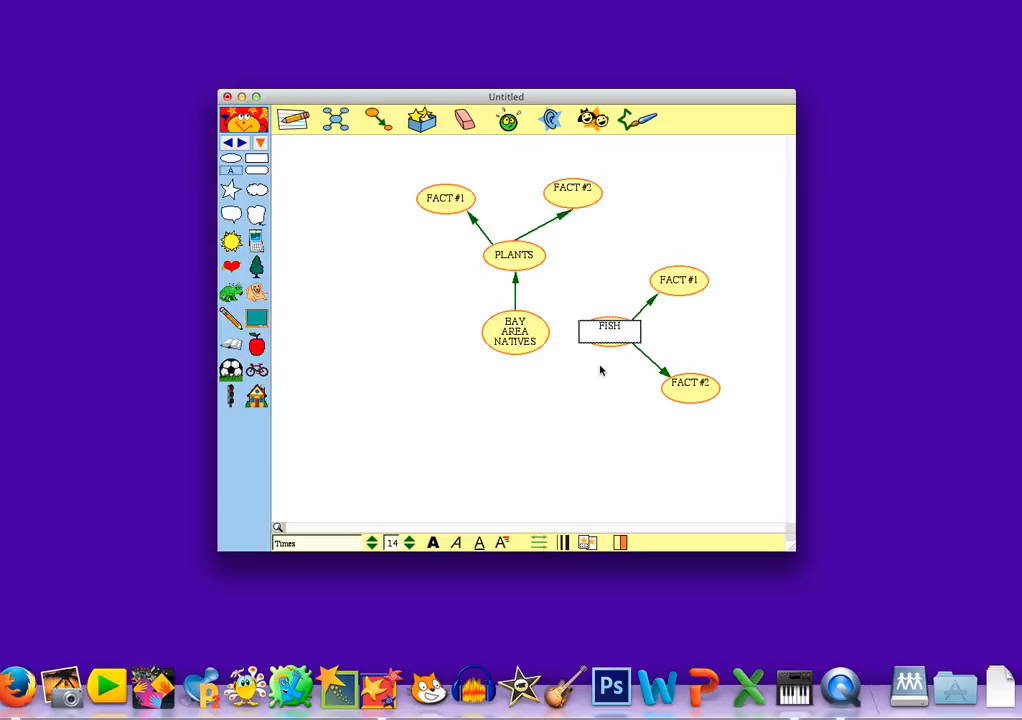
click(600, 370)
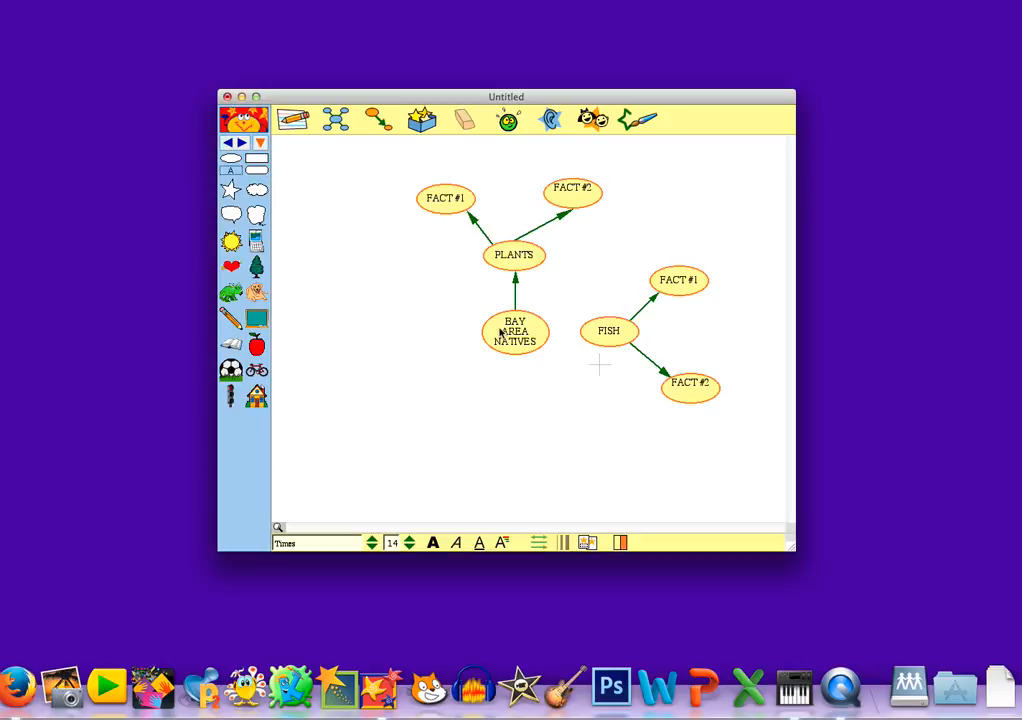
Step: Paste another PLANTS branch below the hub and move its FACT #1 and FACT #2 ovals downward
key(super+v)
drag(615, 402, 529, 398)
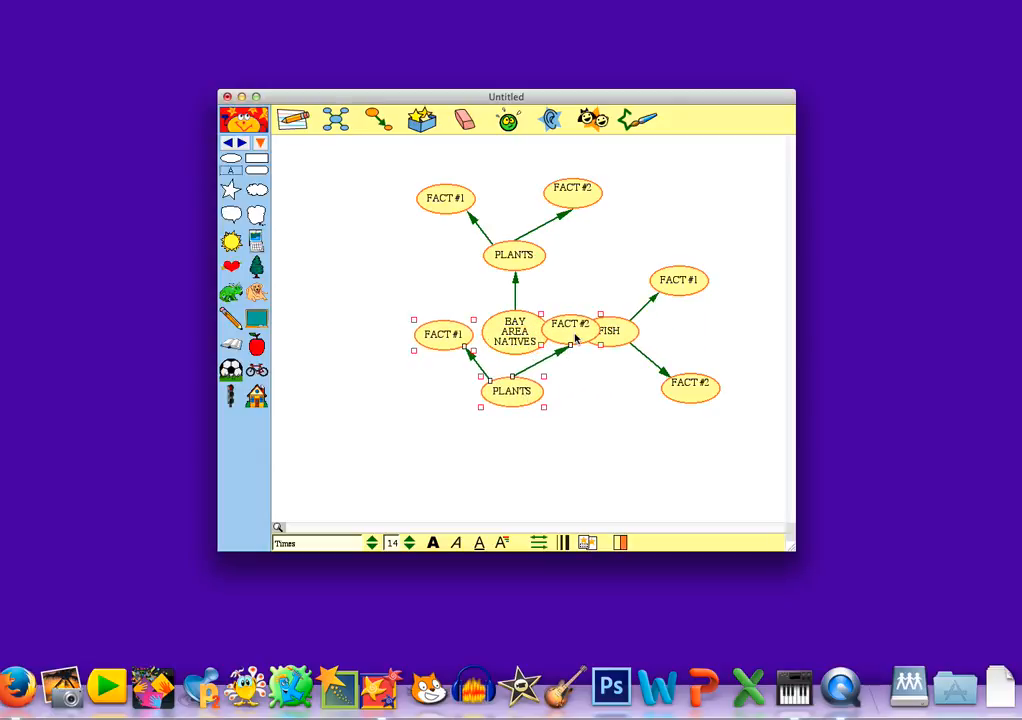
click(591, 365)
drag(577, 340, 580, 471)
click(440, 336)
drag(444, 340, 479, 469)
Step: Relabel the lower branch's centre oval as 'BIRD'
click(503, 393)
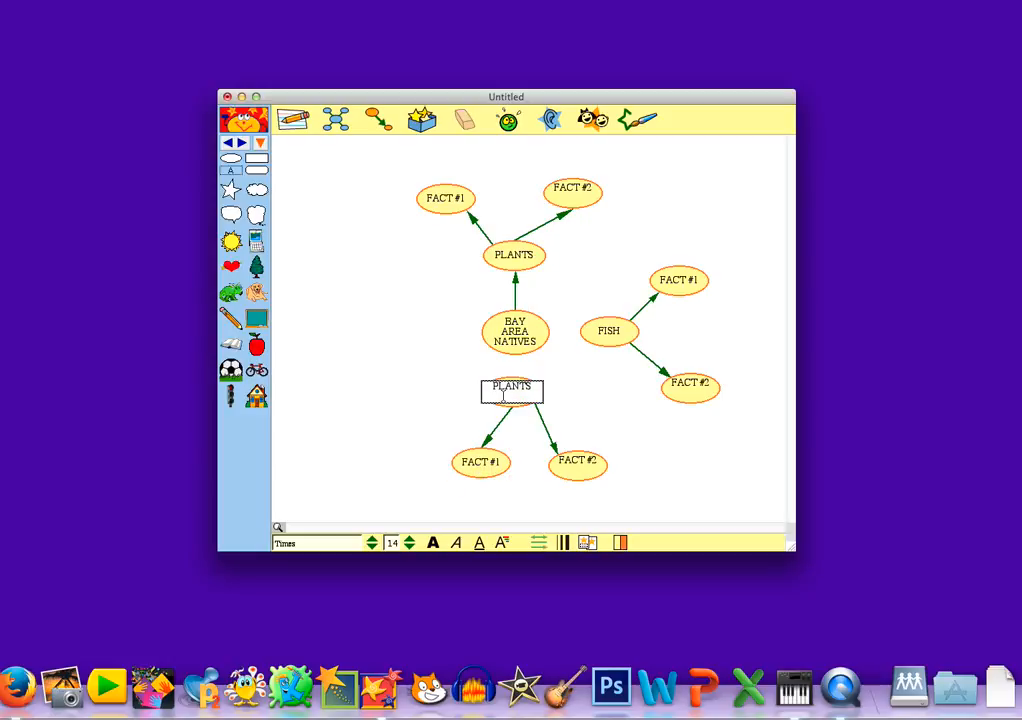
double_click(503, 393)
key(BackSpace)
text(FISH)
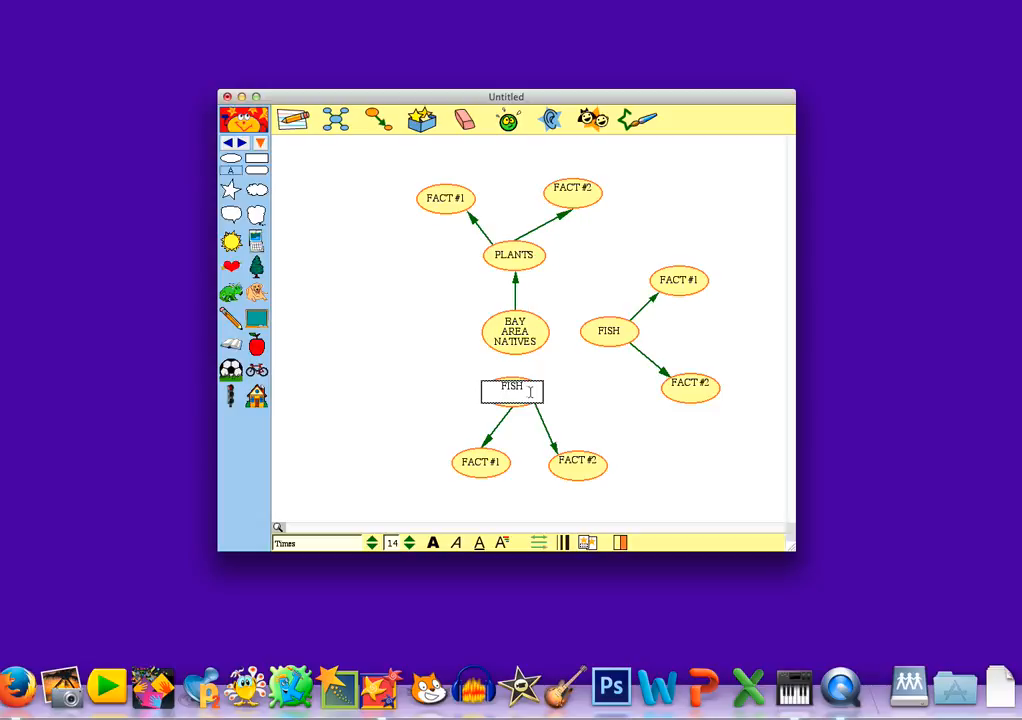
click(550, 382)
click(518, 393)
double_click(518, 393)
text(BIRD)
click(510, 371)
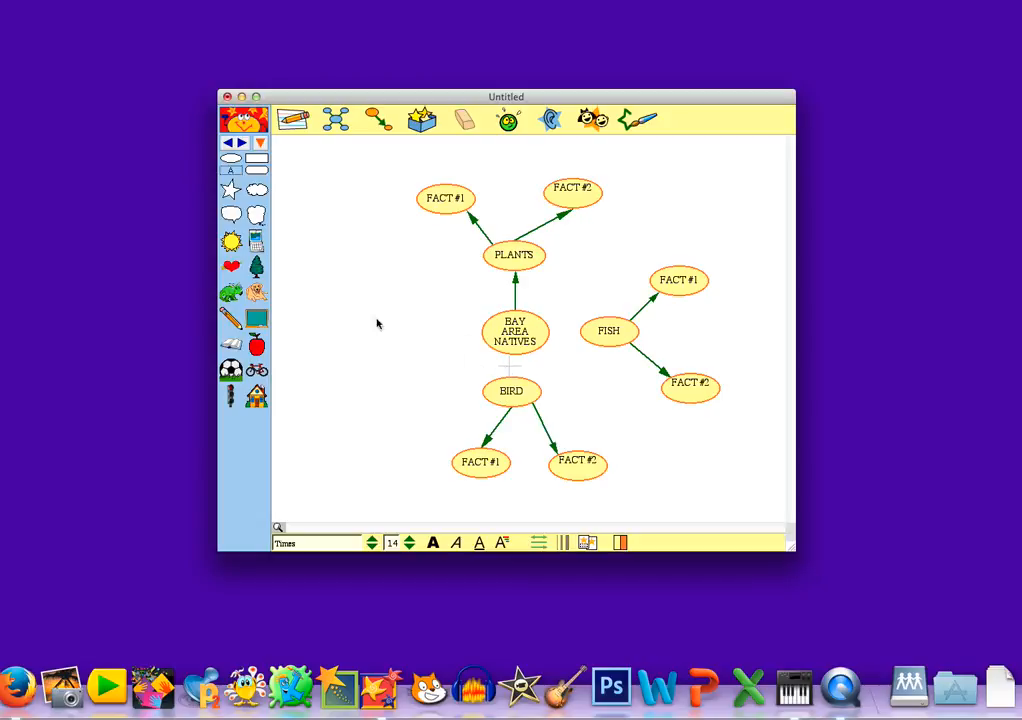
Step: Paste a fourth PLANTS branch left of BAY AREA NATIVES and move its FACT #1 oval lower
key(super+v)
drag(491, 388, 404, 332)
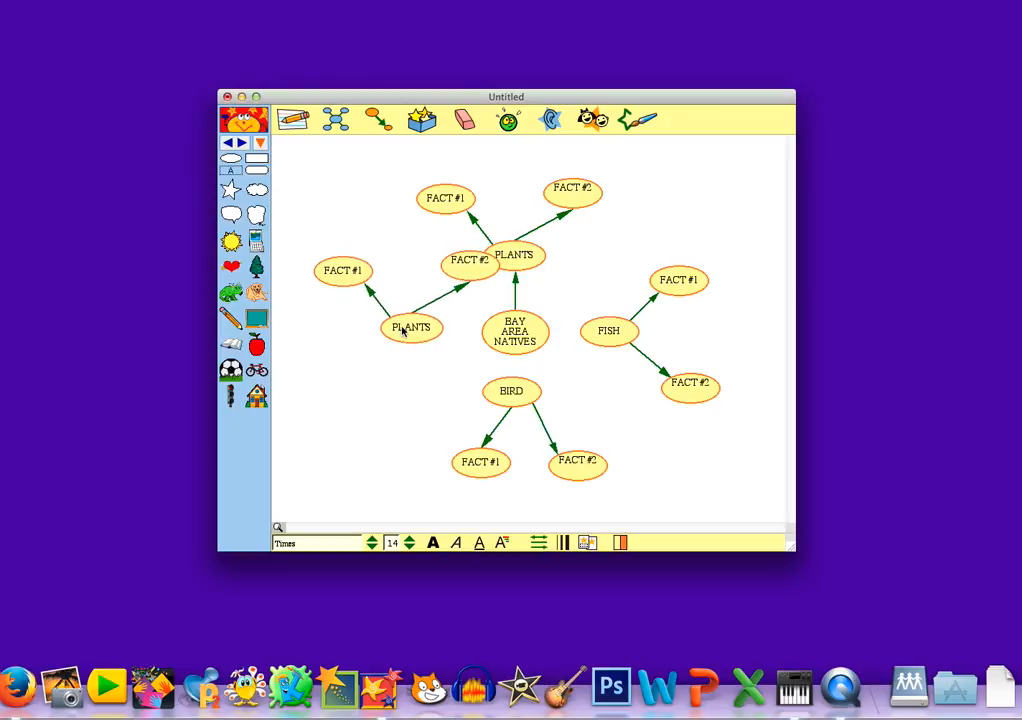
click(339, 315)
drag(338, 283, 340, 397)
Step: Move the left FACT #2 above and rename the left PLANTS oval 'BAY AREA INFO'
drag(472, 268, 340, 278)
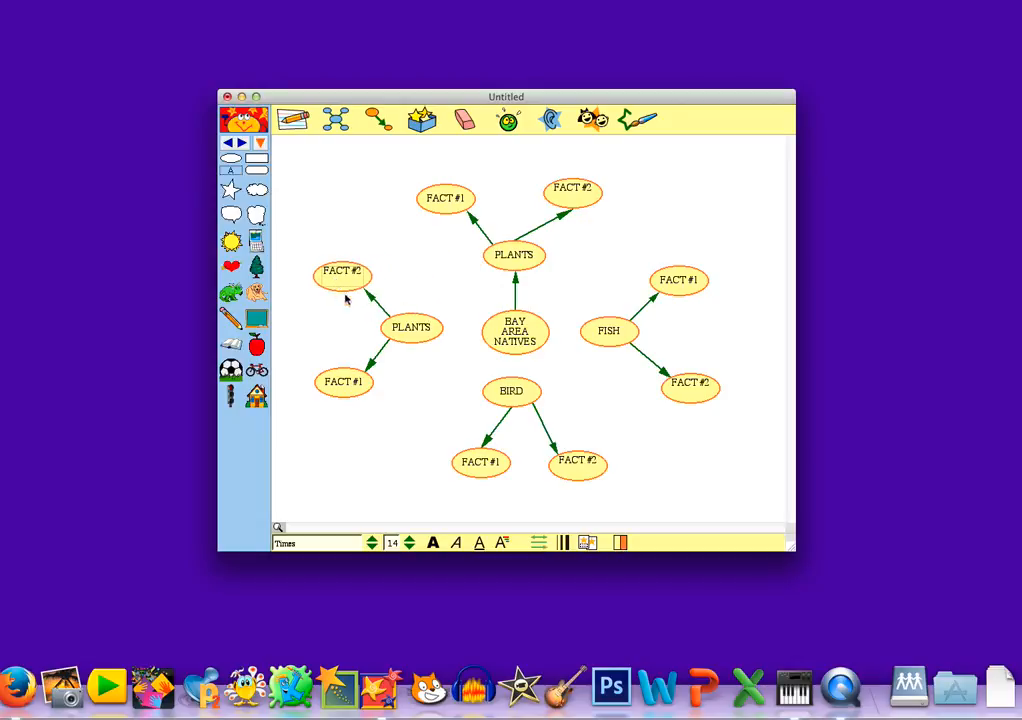
double_click(411, 327)
text(BAY AREA INFO)
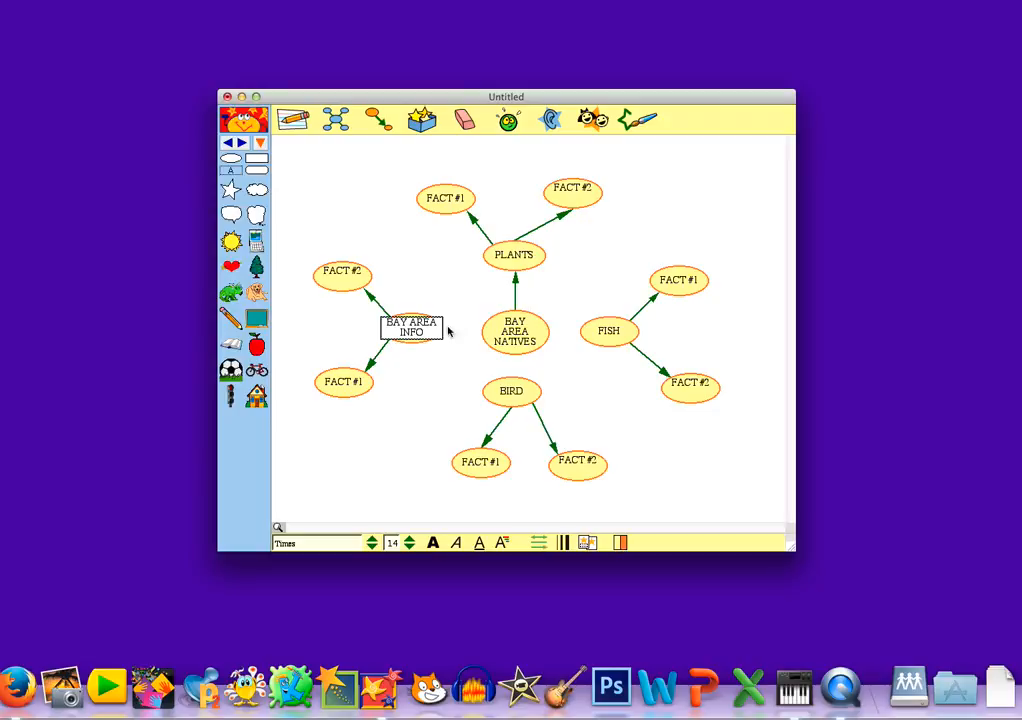
click(458, 330)
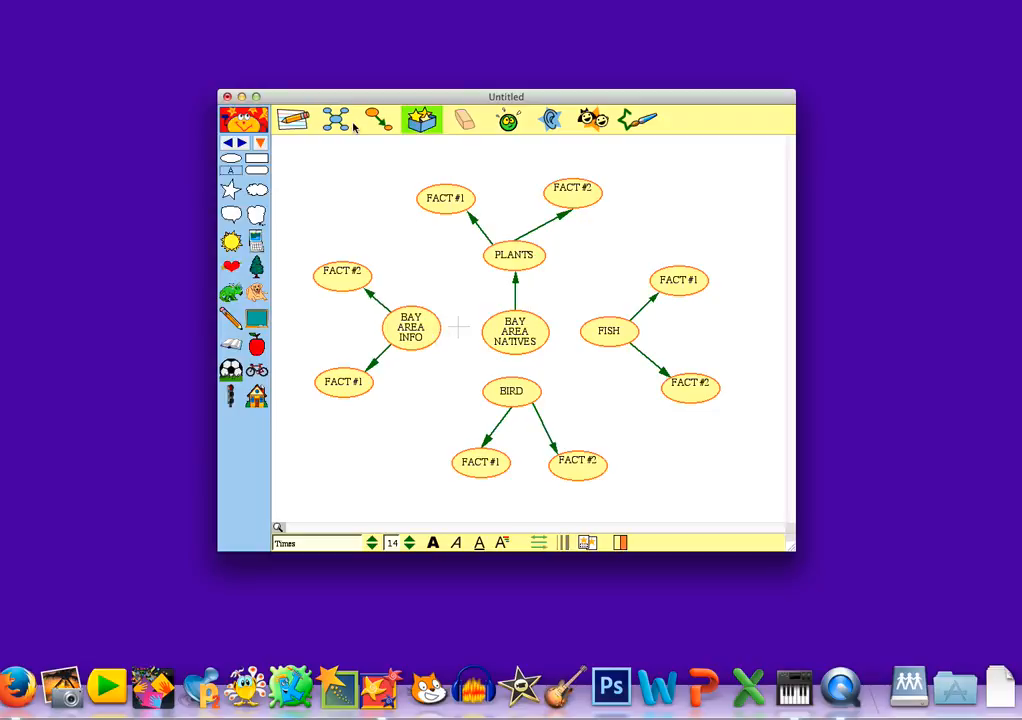
Step: Draw arrows from BAY AREA NATIVES to BAY AREA INFO, BIRD and FISH
click(378, 119)
drag(492, 314, 431, 314)
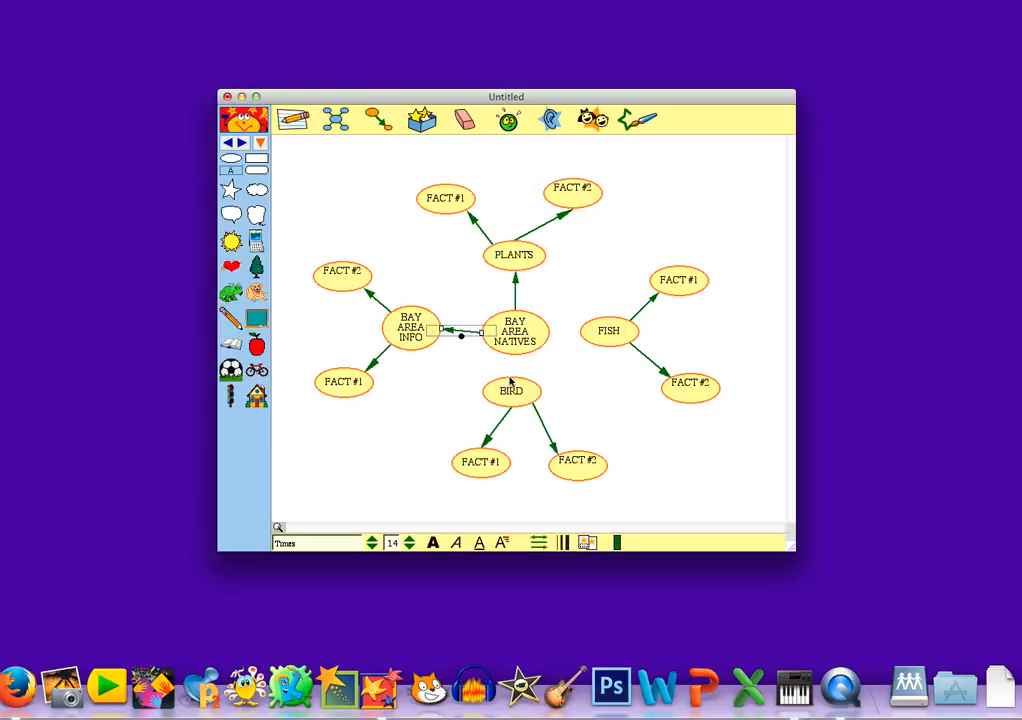
click(505, 330)
click(378, 119)
drag(514, 335, 515, 393)
click(380, 122)
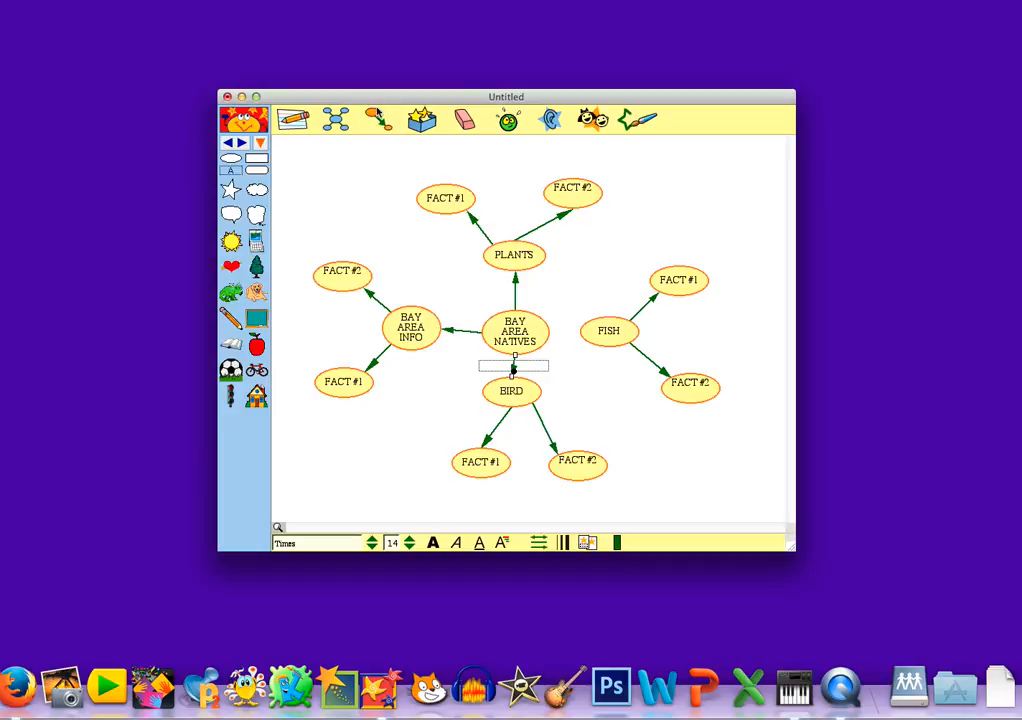
drag(541, 329, 592, 338)
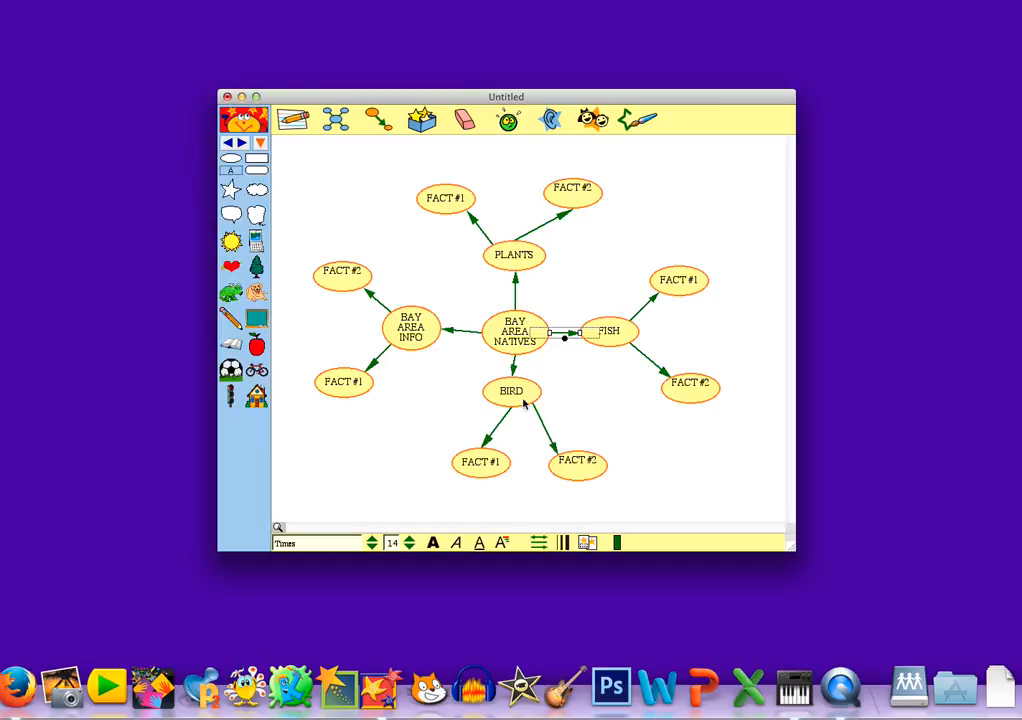
click(518, 348)
Step: Give the BAY AREA NATIVES hub oval a purple outline and a magenta fill
click(624, 541)
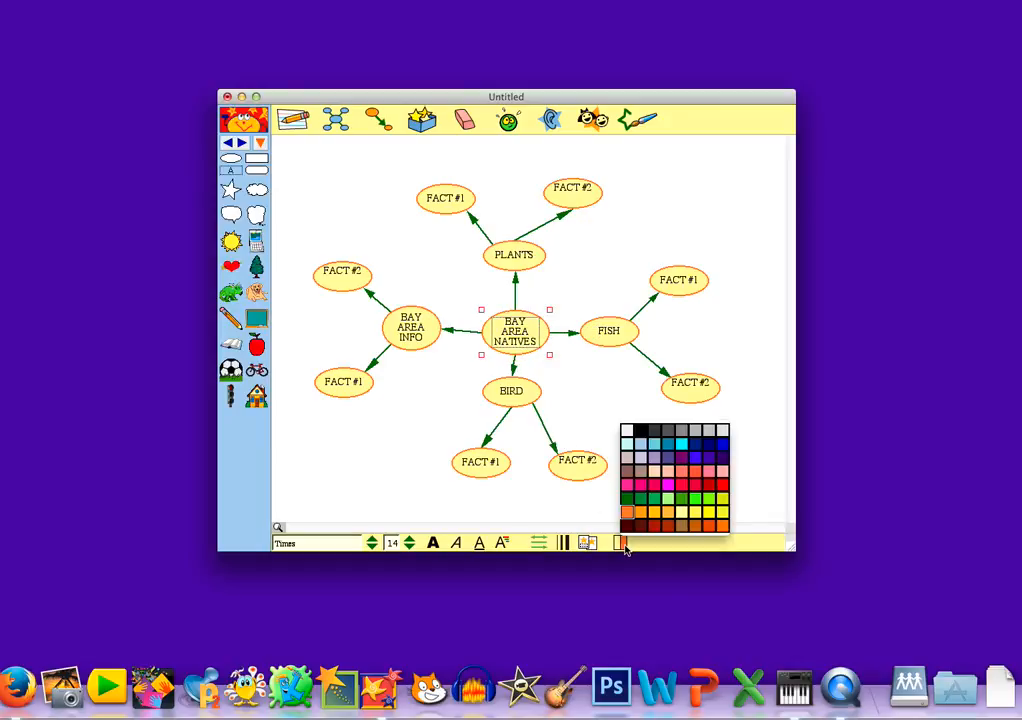
click(683, 460)
click(619, 541)
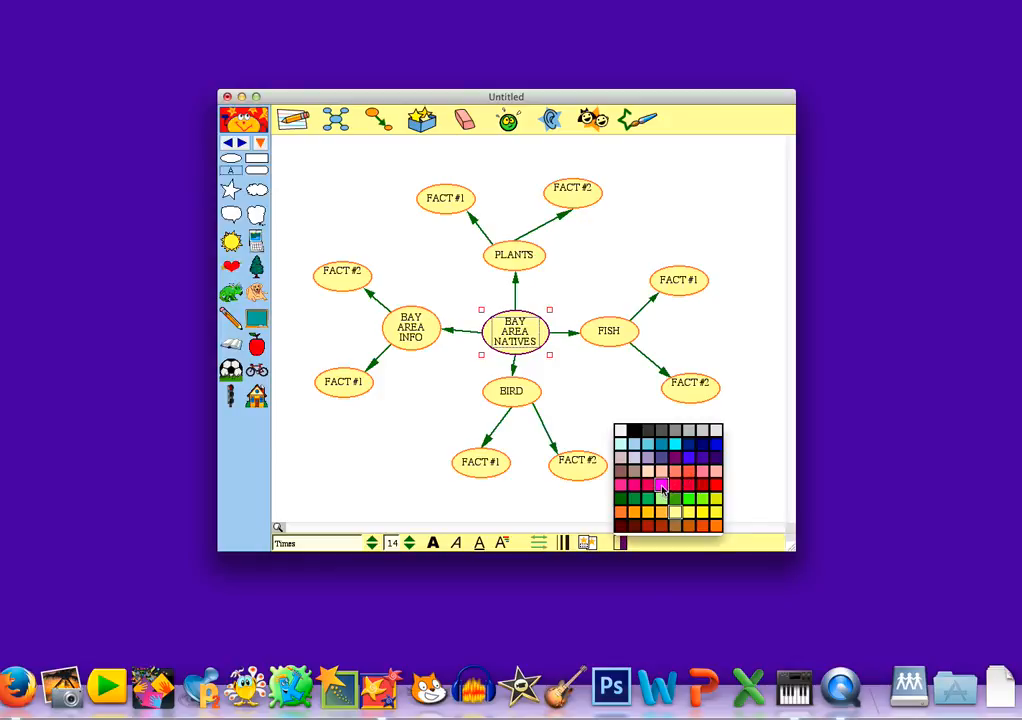
click(661, 487)
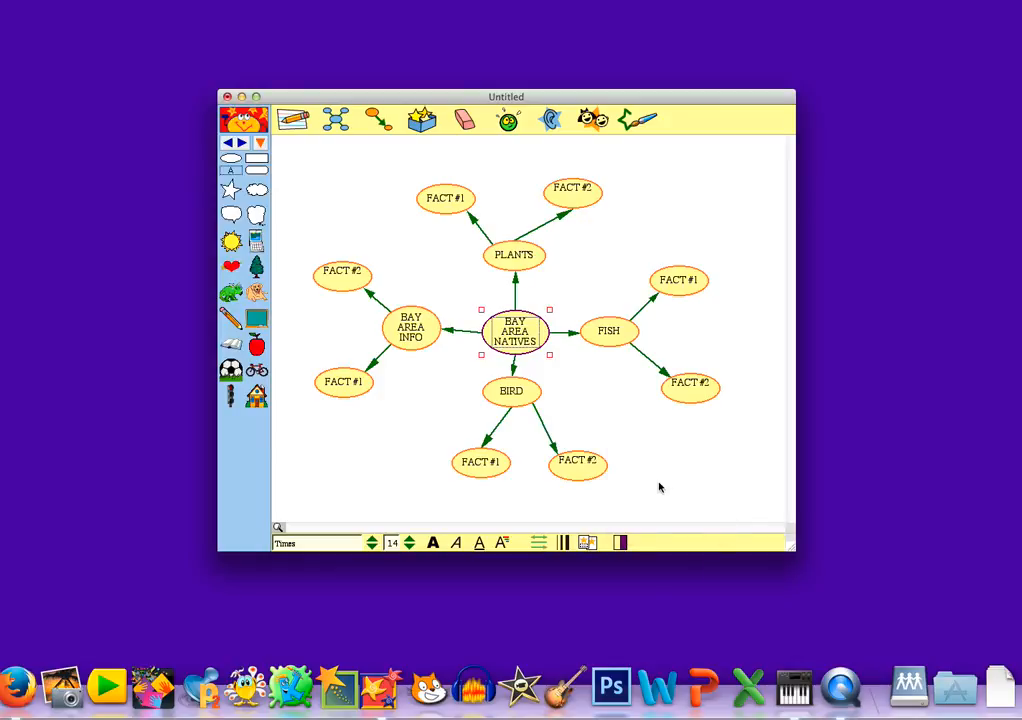
Step: Make the hub text light blue in Arial Black
click(502, 542)
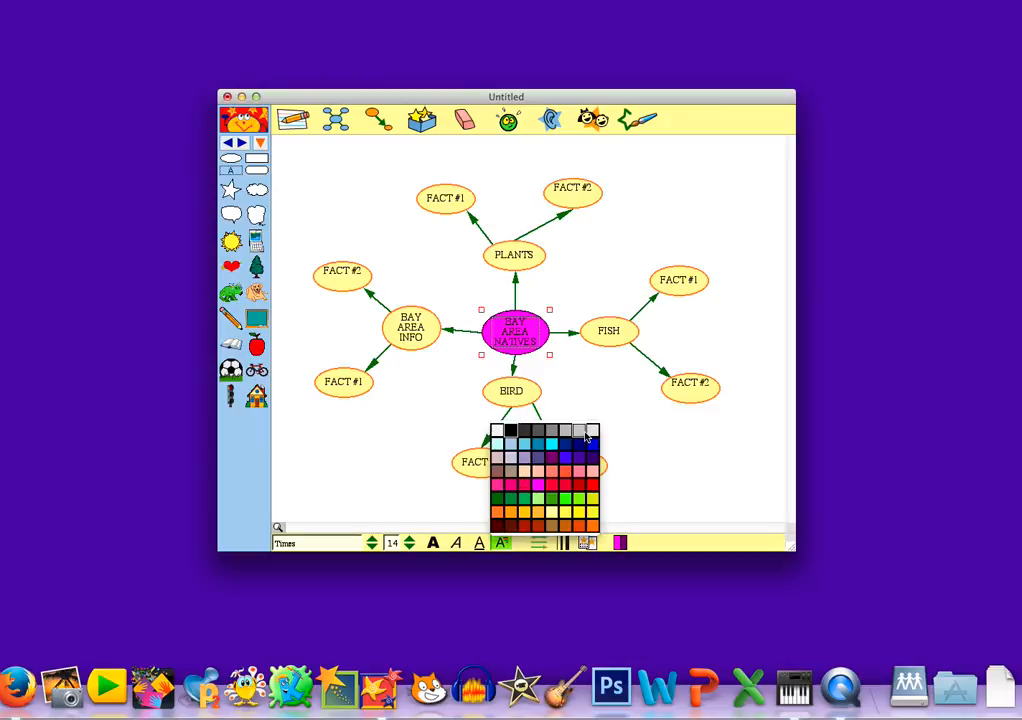
click(524, 443)
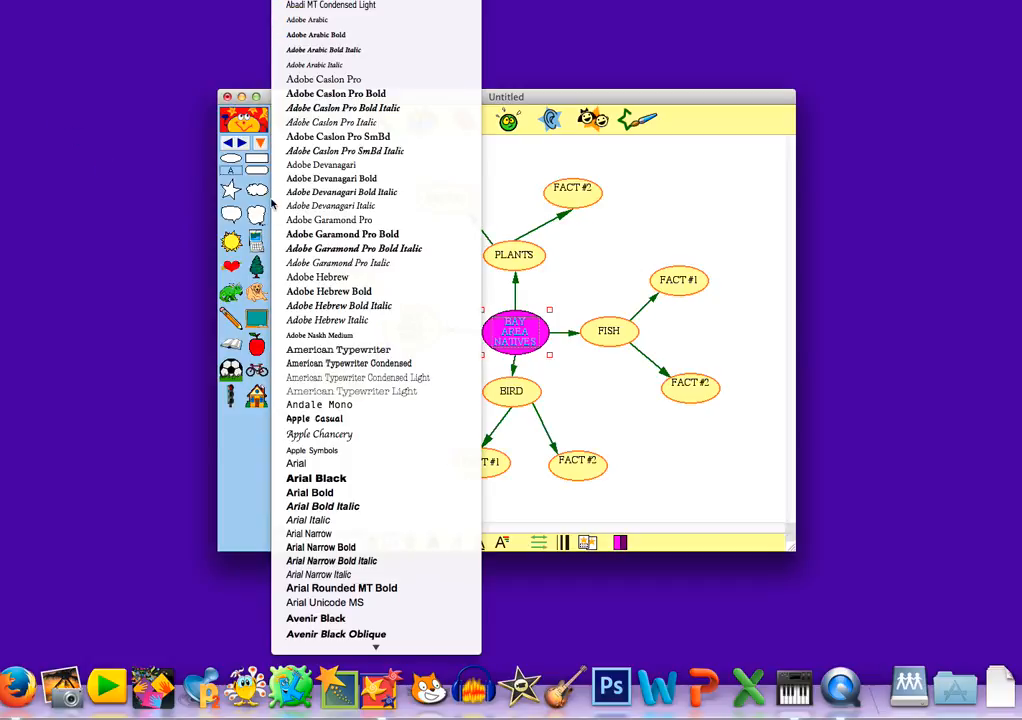
click(336, 480)
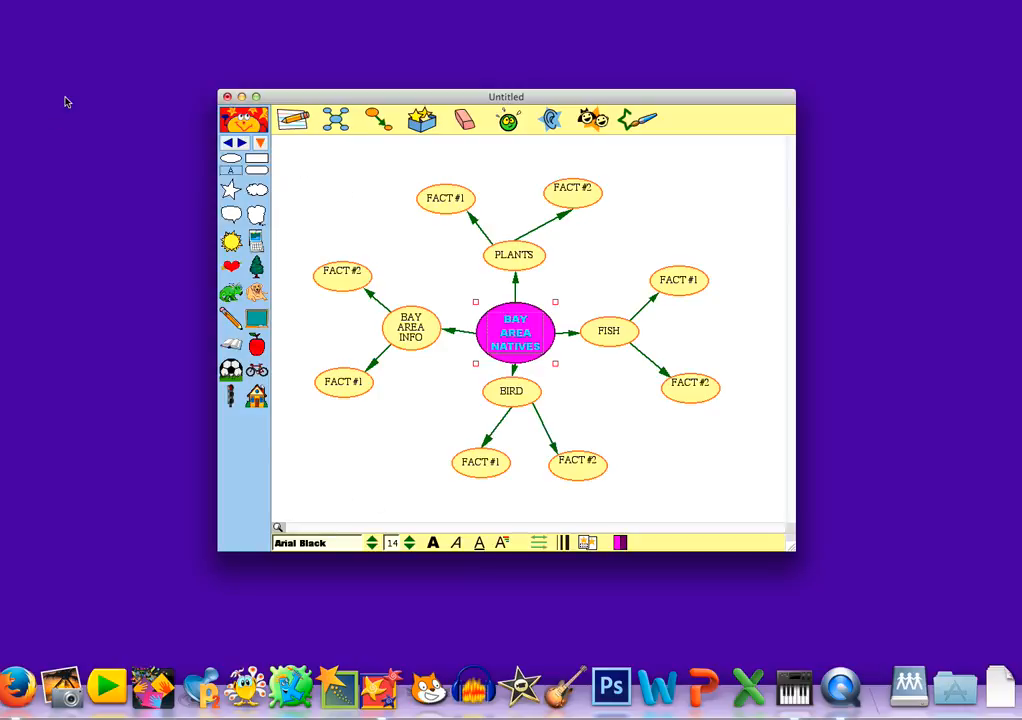
click(66, 1)
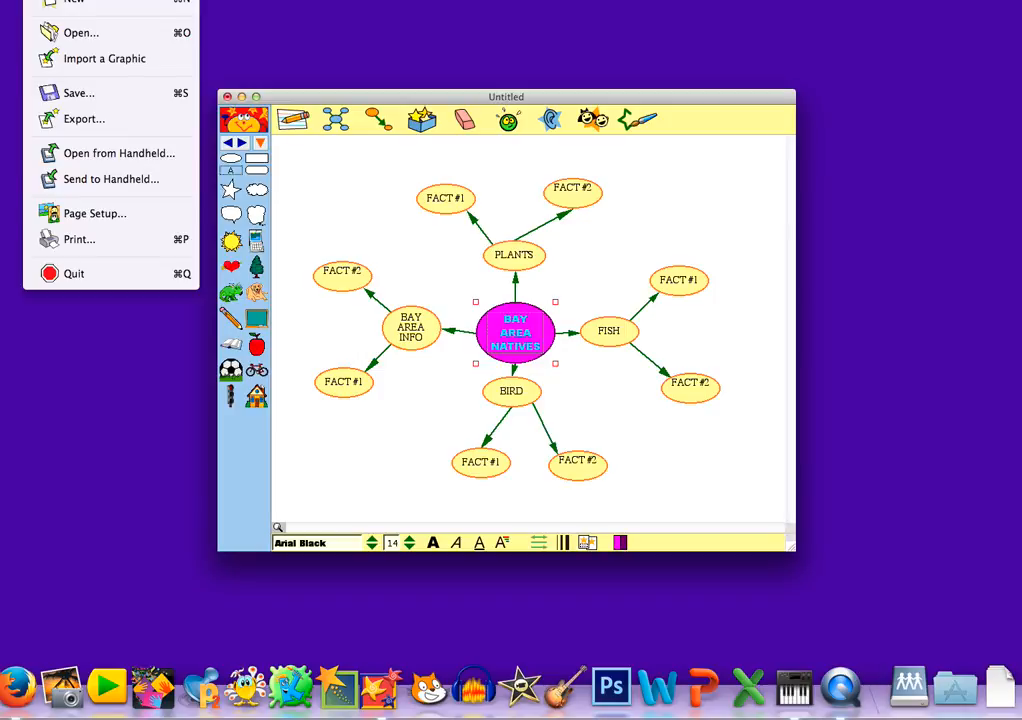
Step: Start saving the map and browse the expanded save dialog to Desktop > ls_classes > class
click(104, 92)
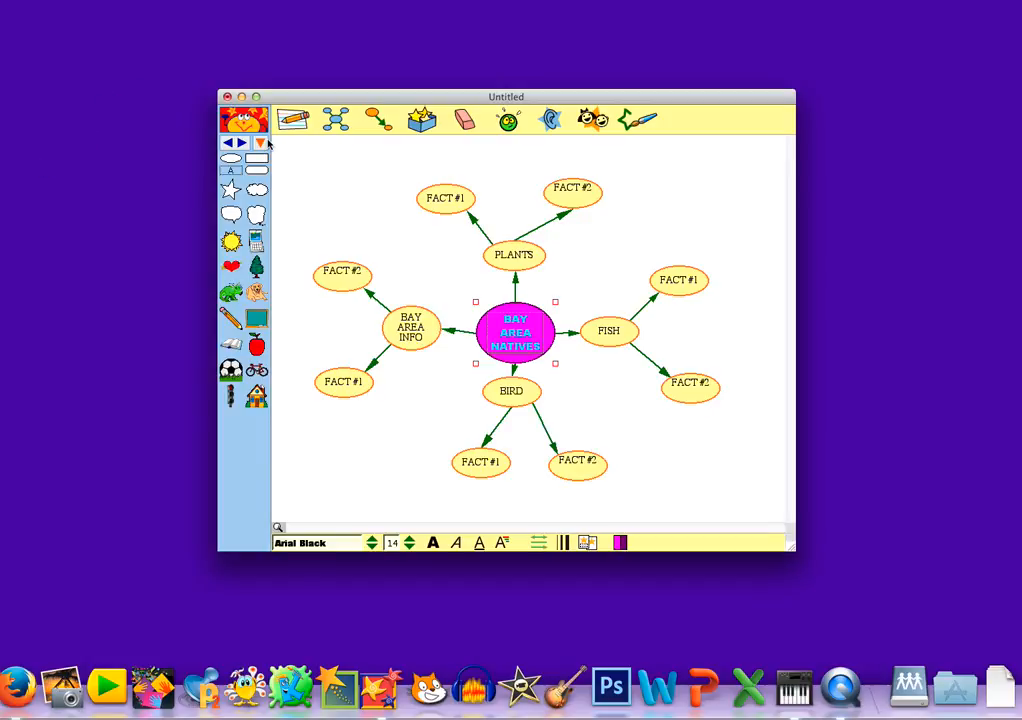
click(298, 166)
click(43, 2)
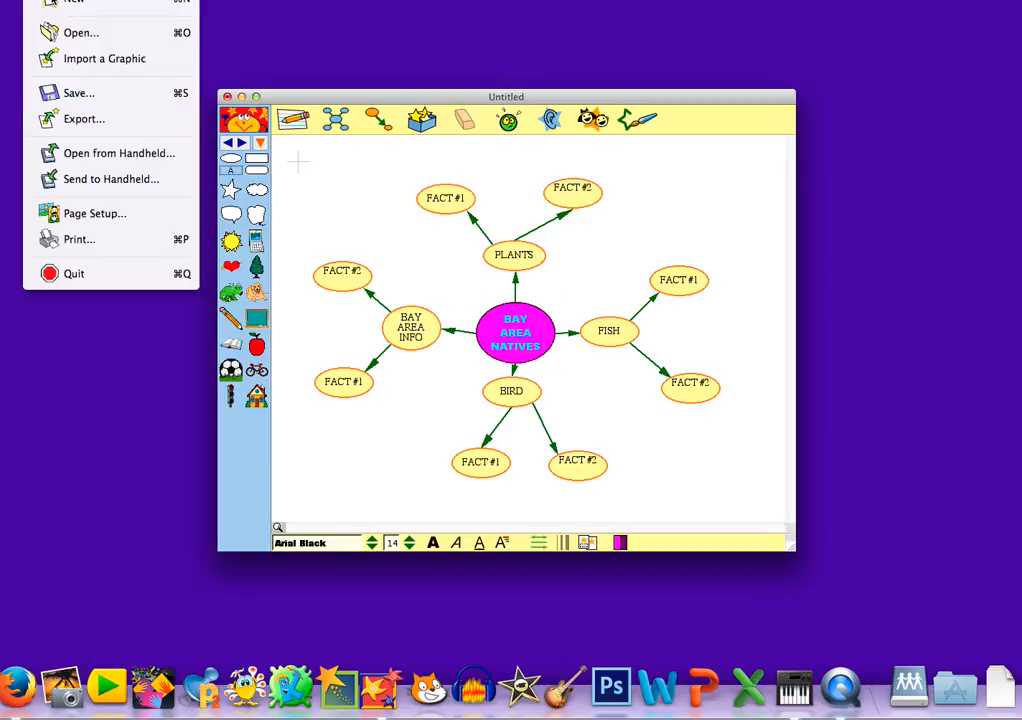
click(100, 92)
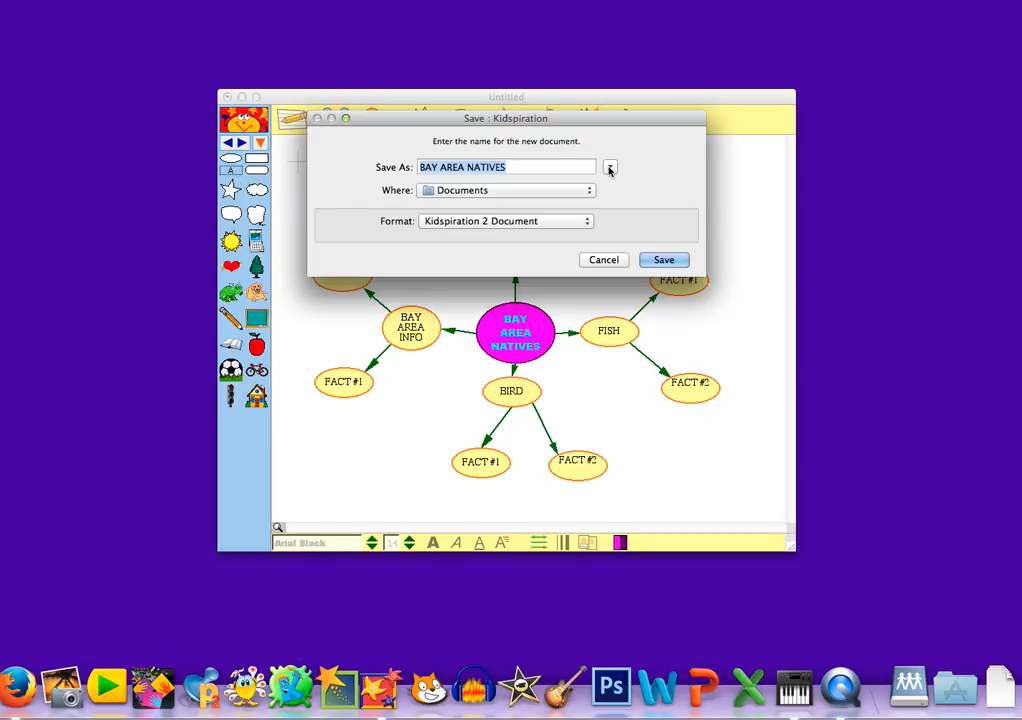
click(609, 168)
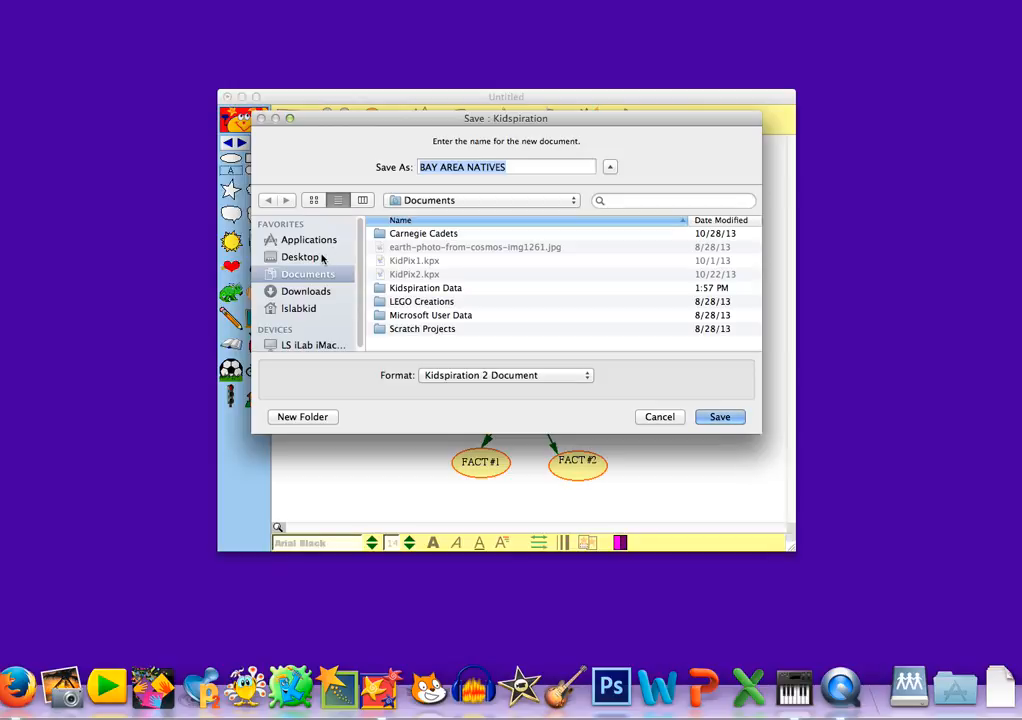
click(318, 257)
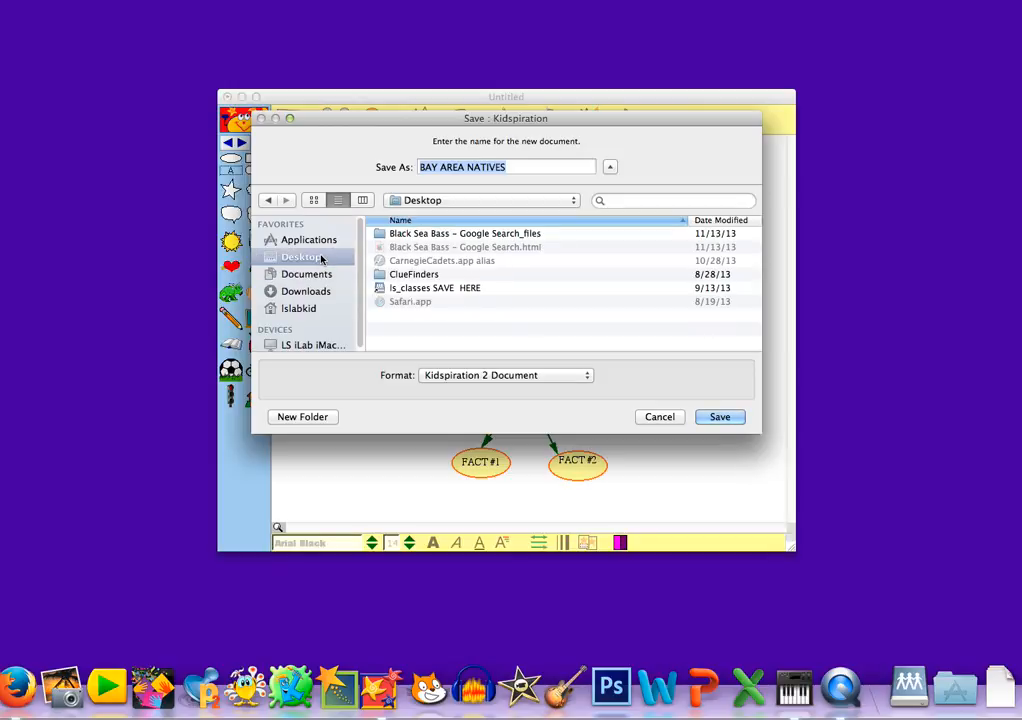
double_click(425, 288)
scroll(432, 294, down, 4)
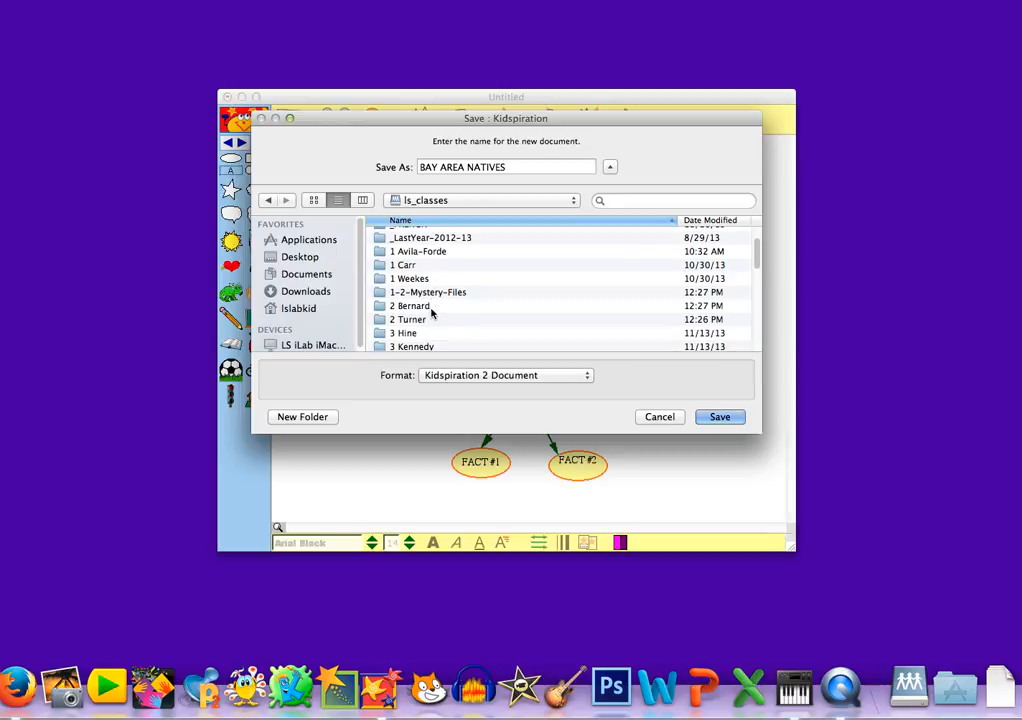
double_click(417, 331)
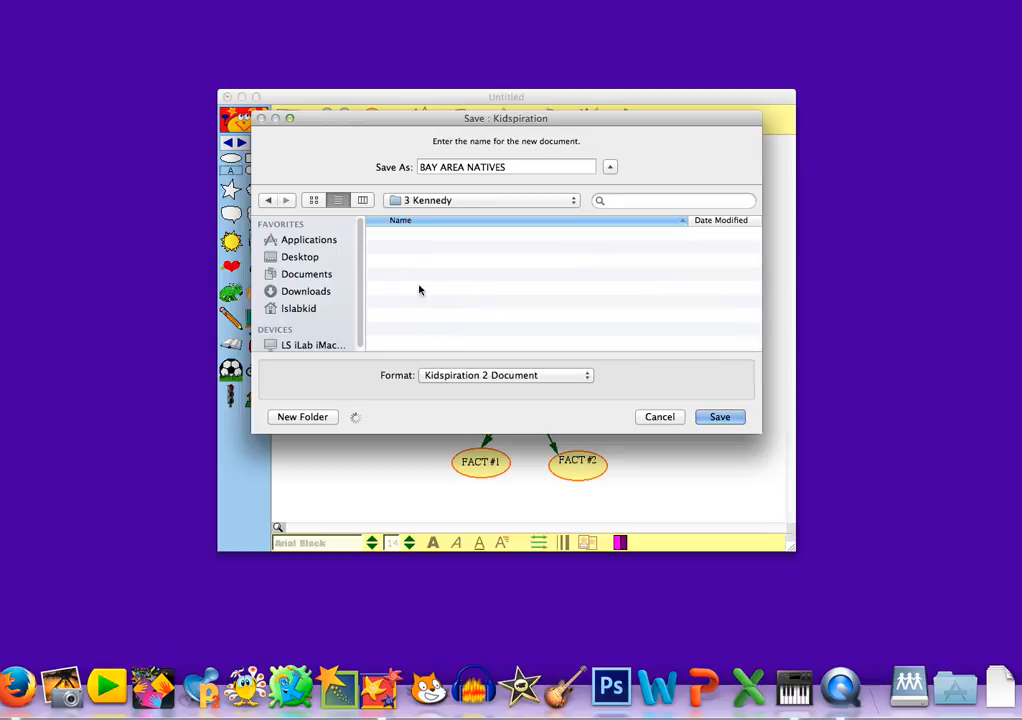
Step: Cancel a duplicate student-name folder and open the student's existing folder instead
click(303, 416)
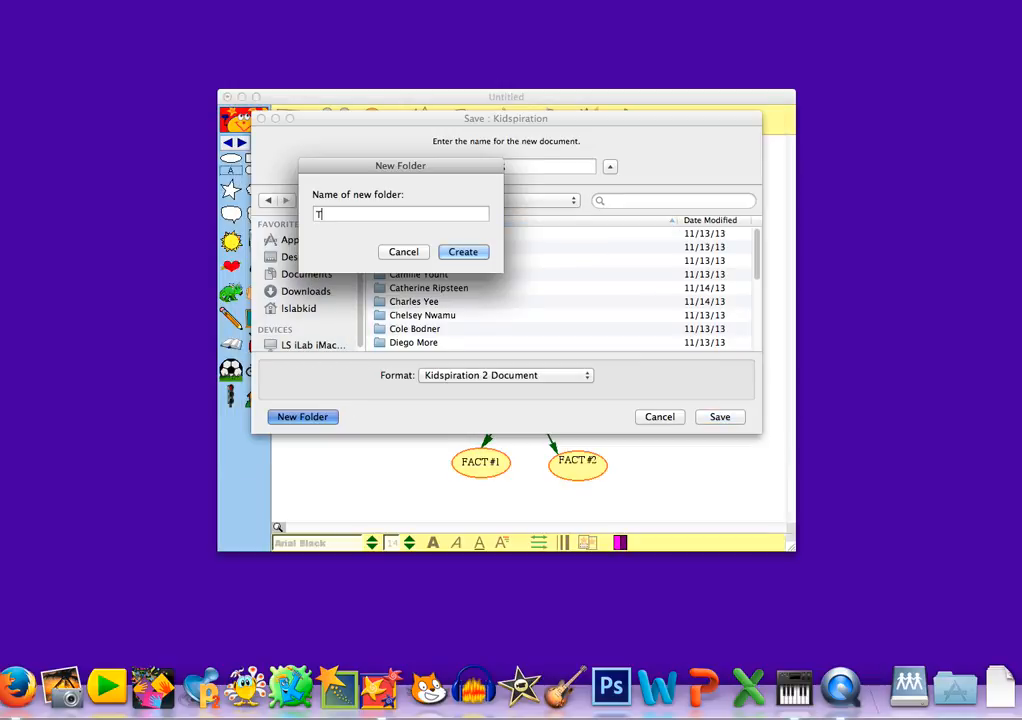
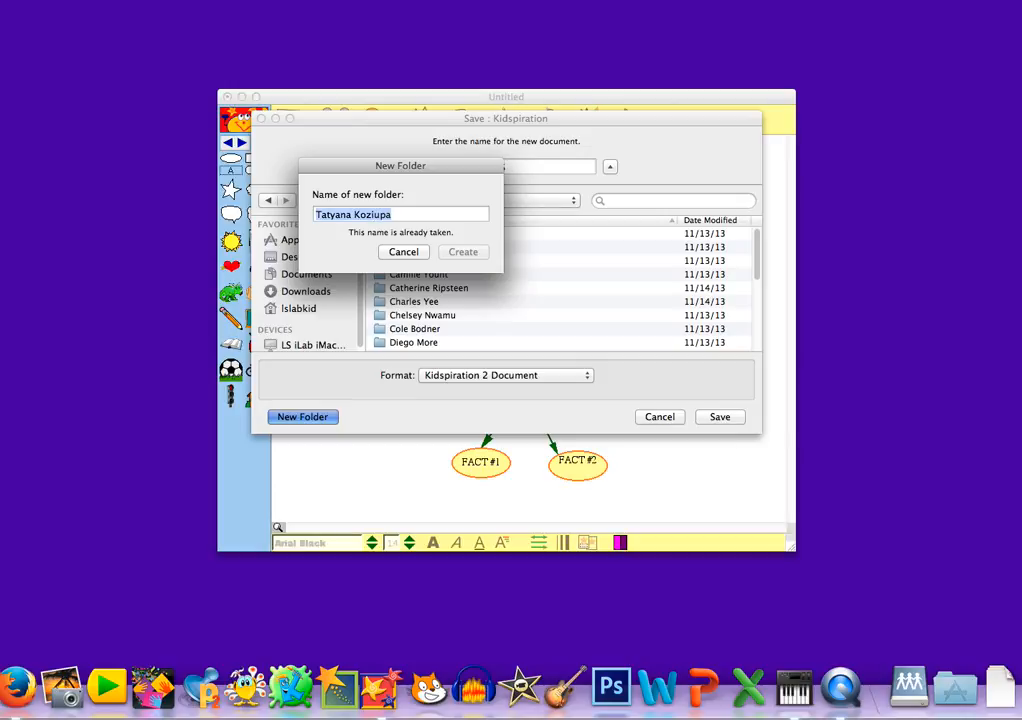
click(404, 252)
scroll(565, 285, down, 5)
scroll(566, 286, down, 2)
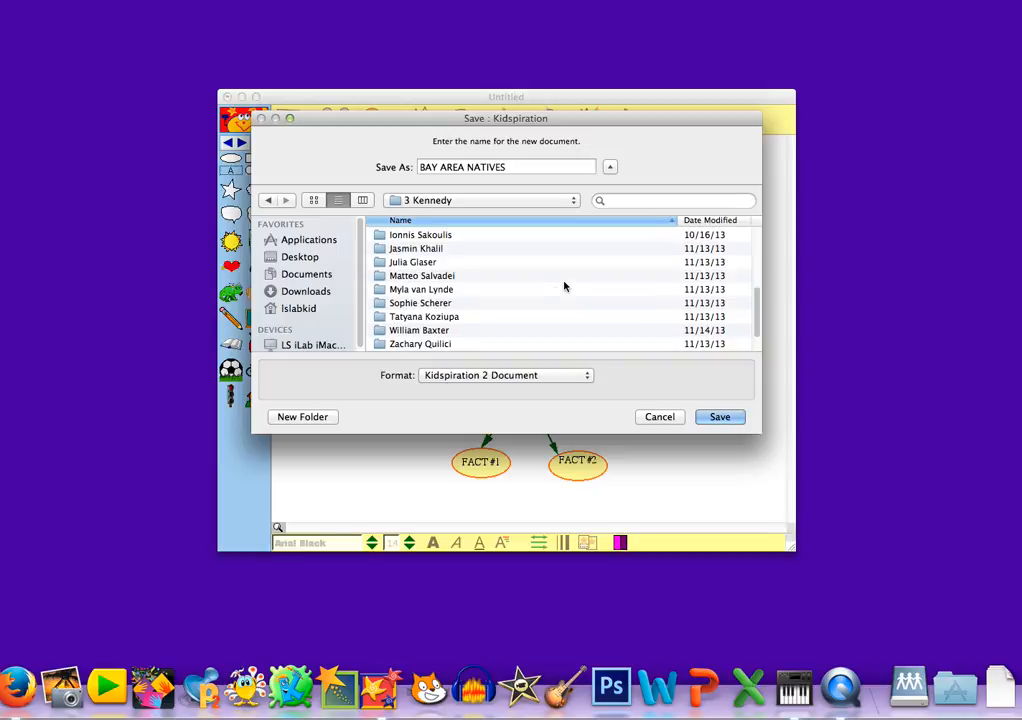
double_click(429, 329)
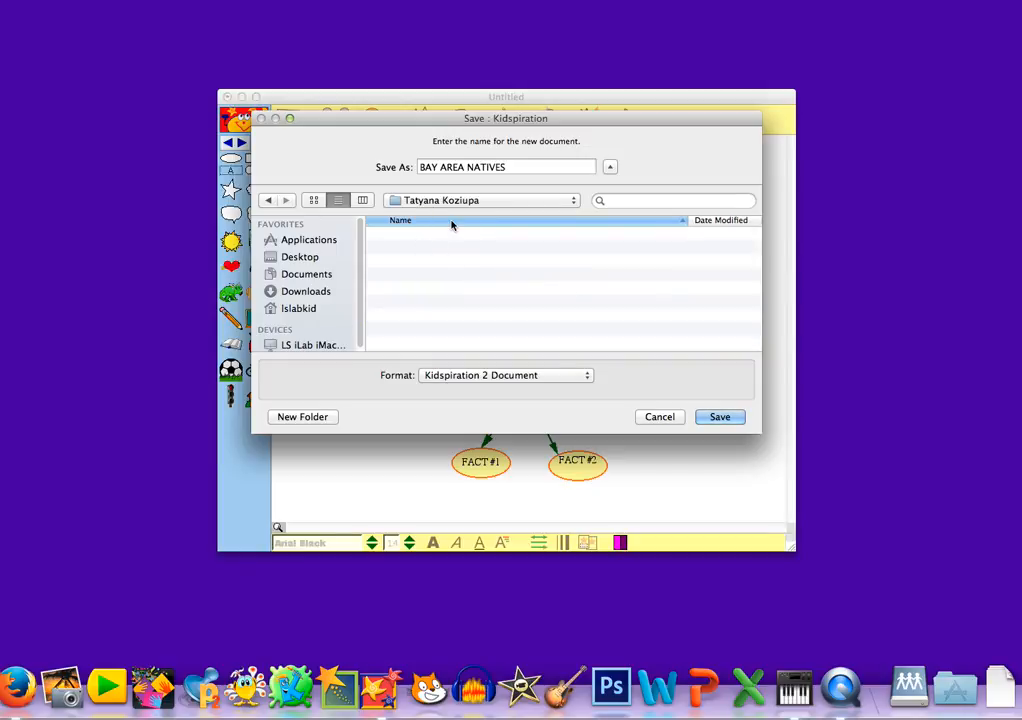
Step: Create a new 'California' folder there and save the map into it as BAY AREA NATIVES
click(334, 416)
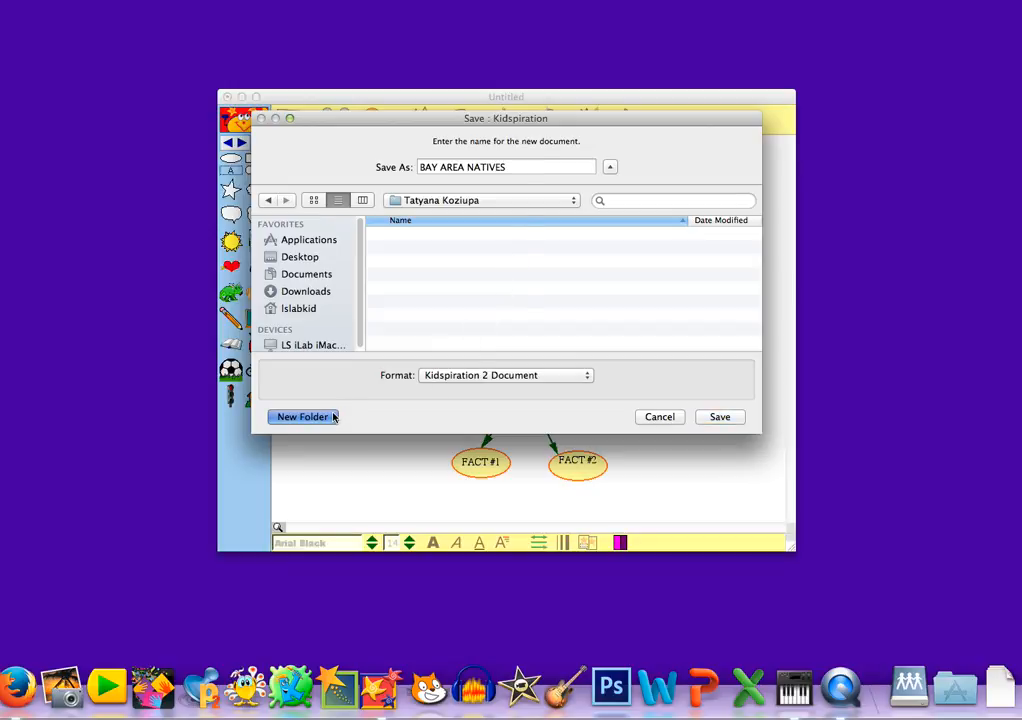
text(Calif)
text(ron)
key(BackSpace)
key(BackSpace)
key(BackSpace)
text(ornia)
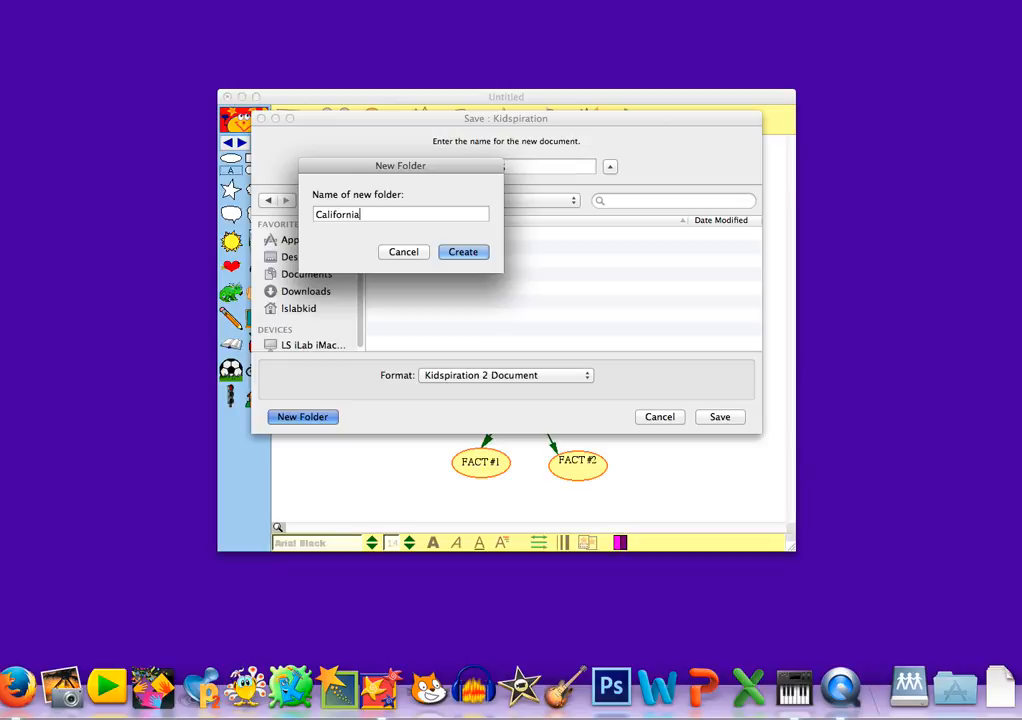
key(Return)
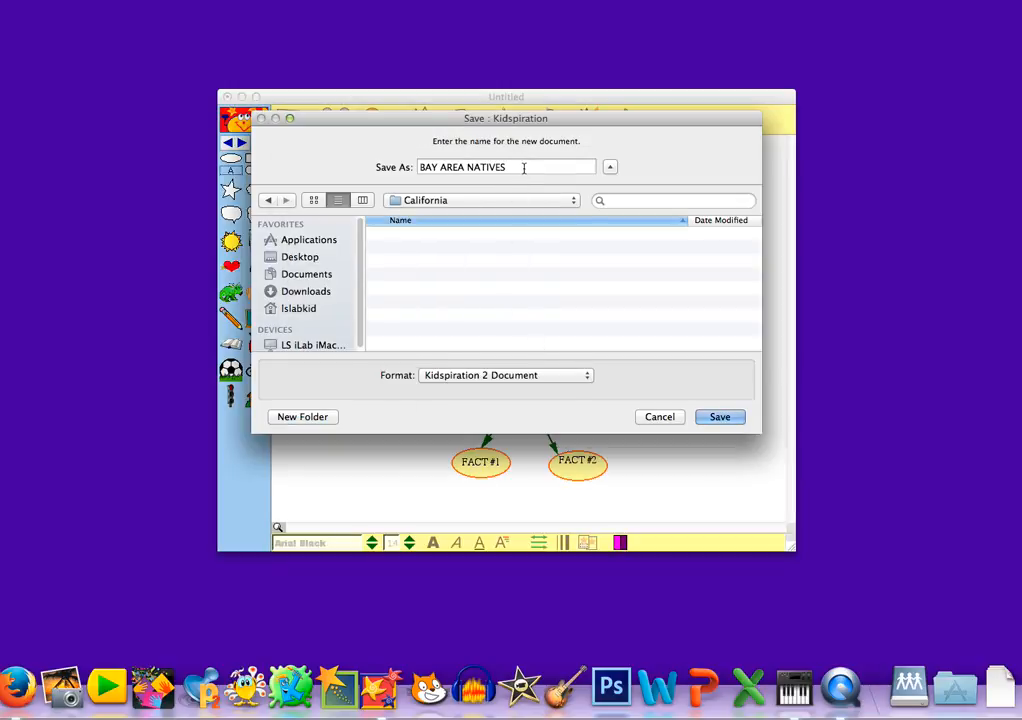
click(720, 417)
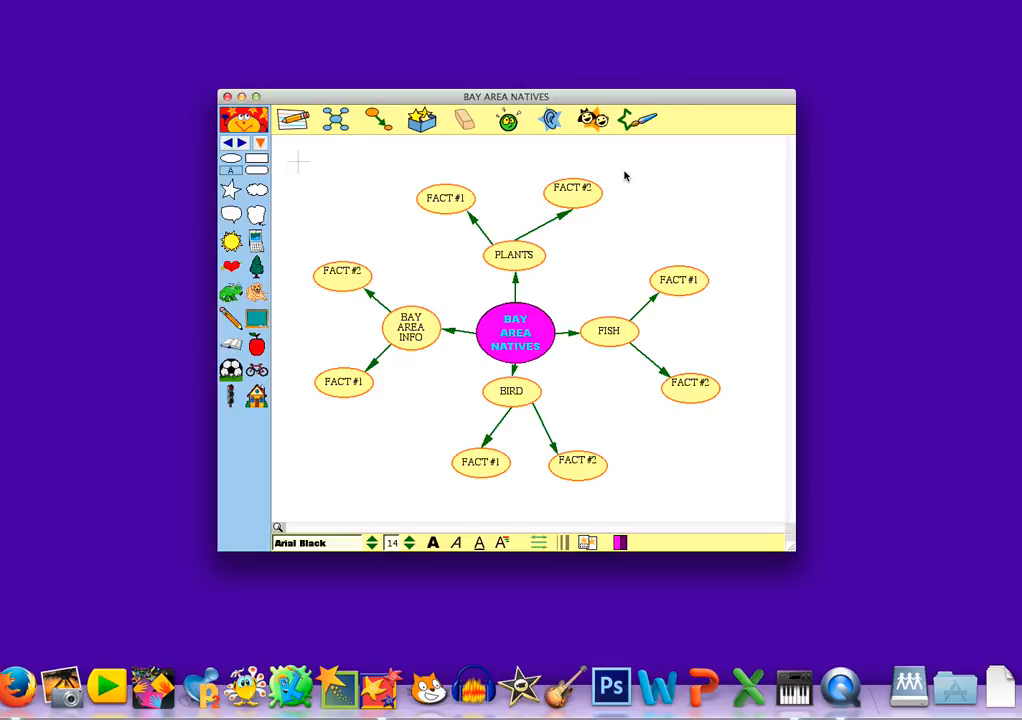
Step: Enter the student's first name as the page header, centred for printing
click(596, 120)
text(Tatyana)
click(577, 125)
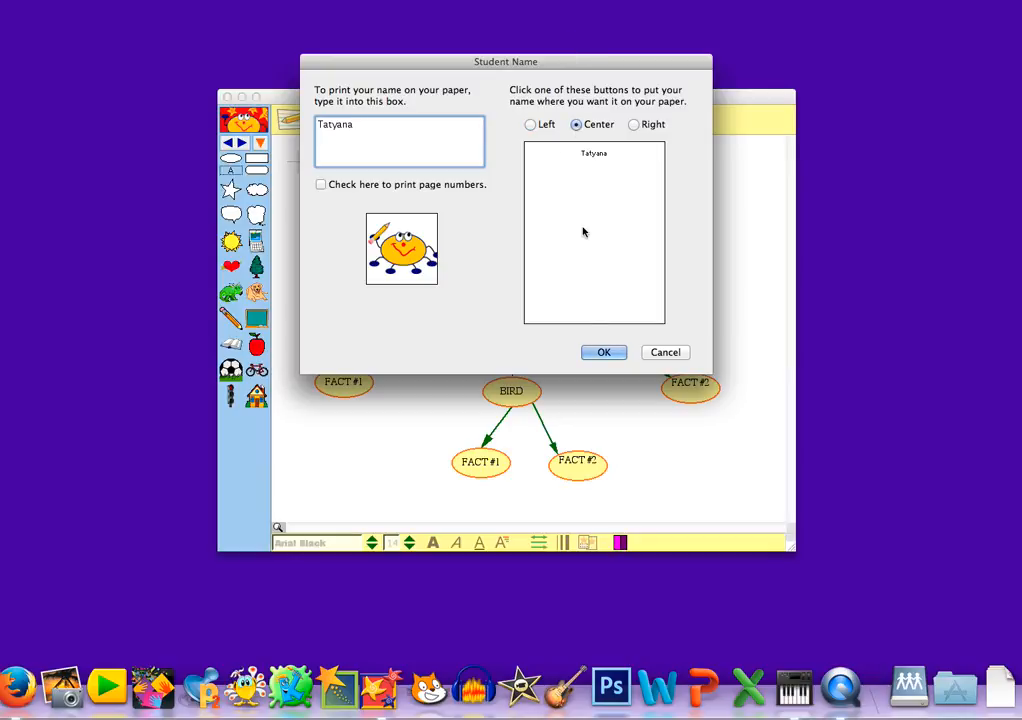
click(604, 353)
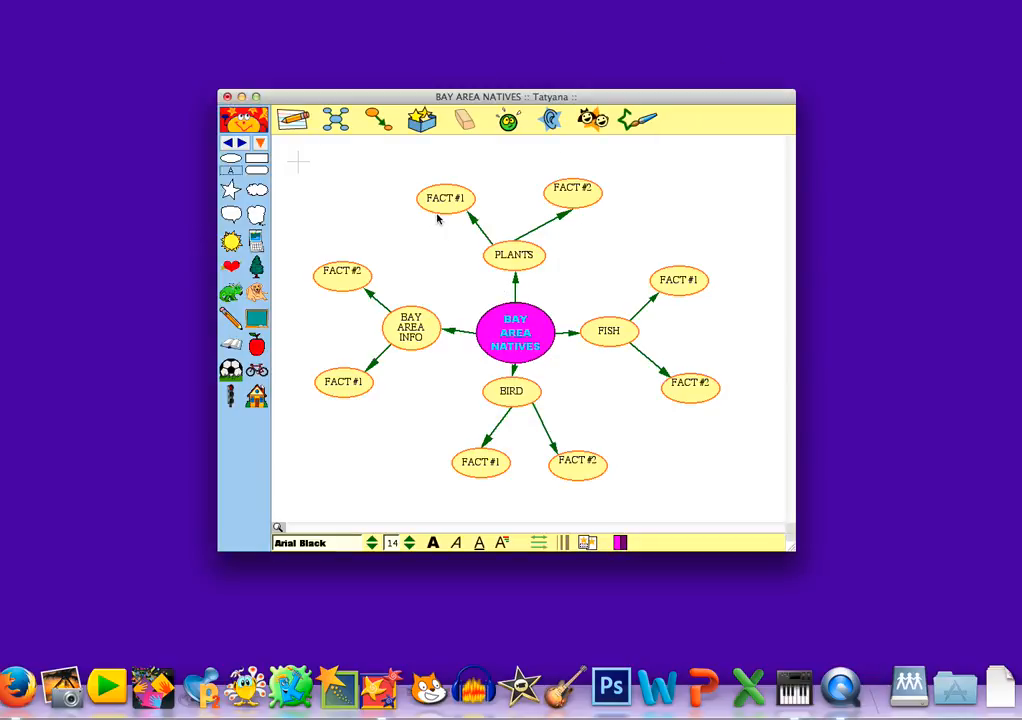
Step: Resave BAY AREA NATIVES under the same name, replacing the existing file
key(super+s)
click(722, 380)
click(604, 176)
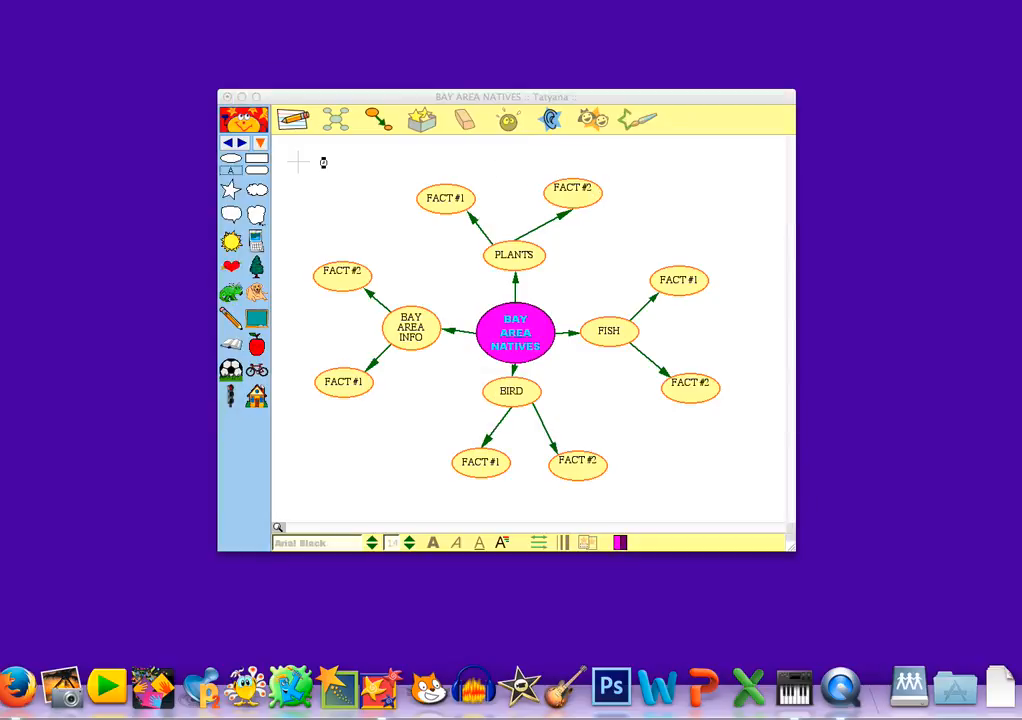
Step: Print the BAY AREA NATIVES work as a Writing View outline
click(292, 119)
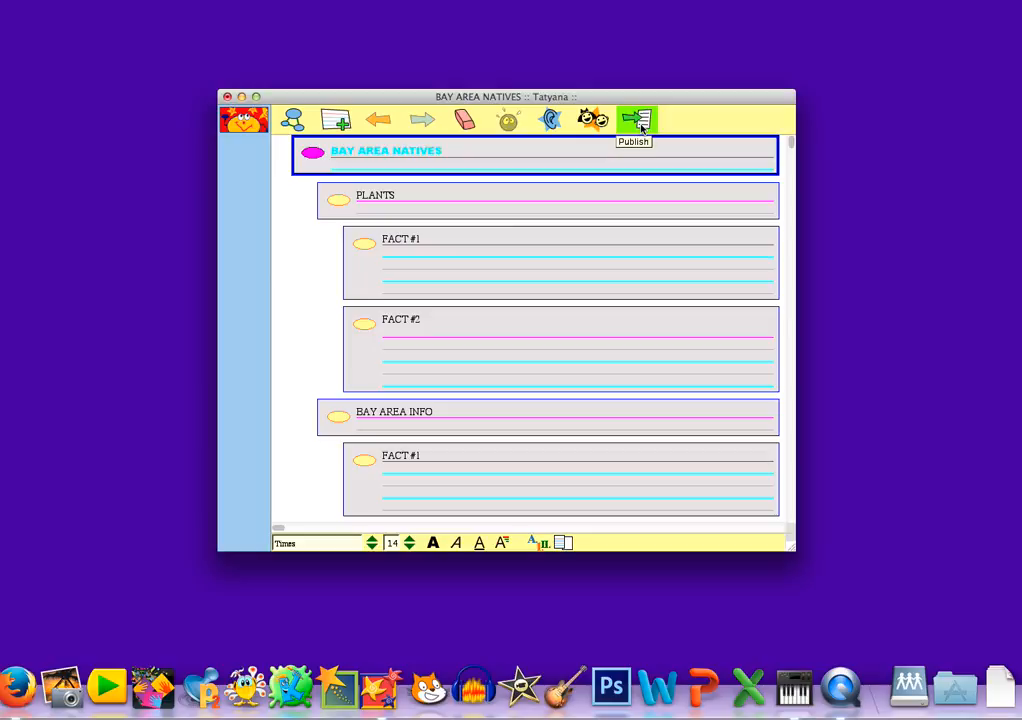
click(40, 1)
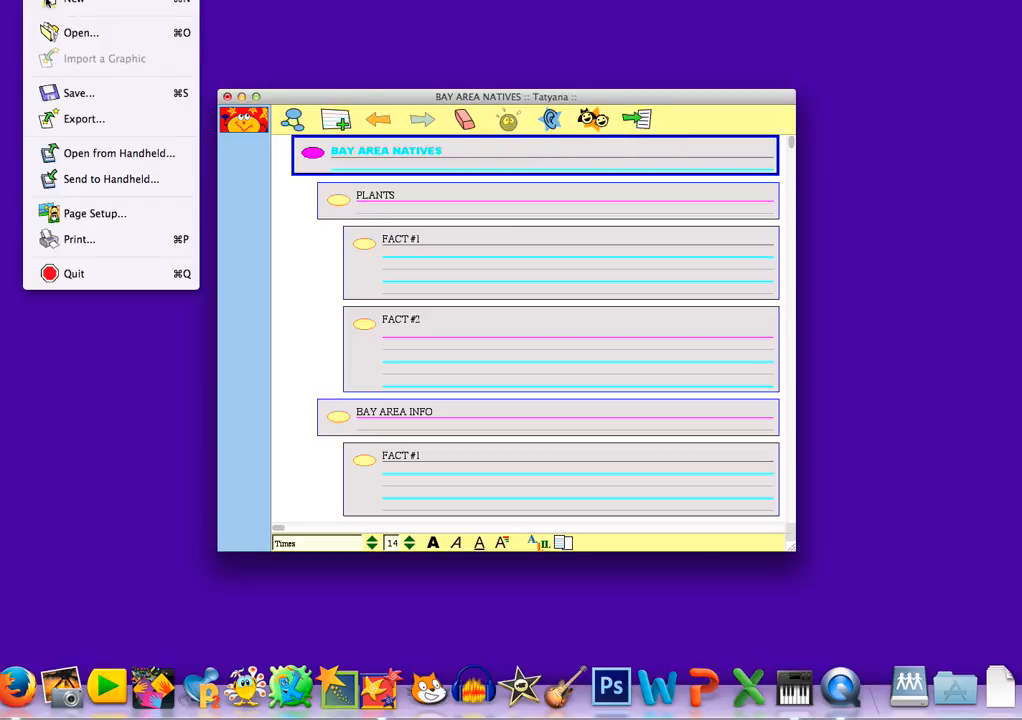
click(104, 241)
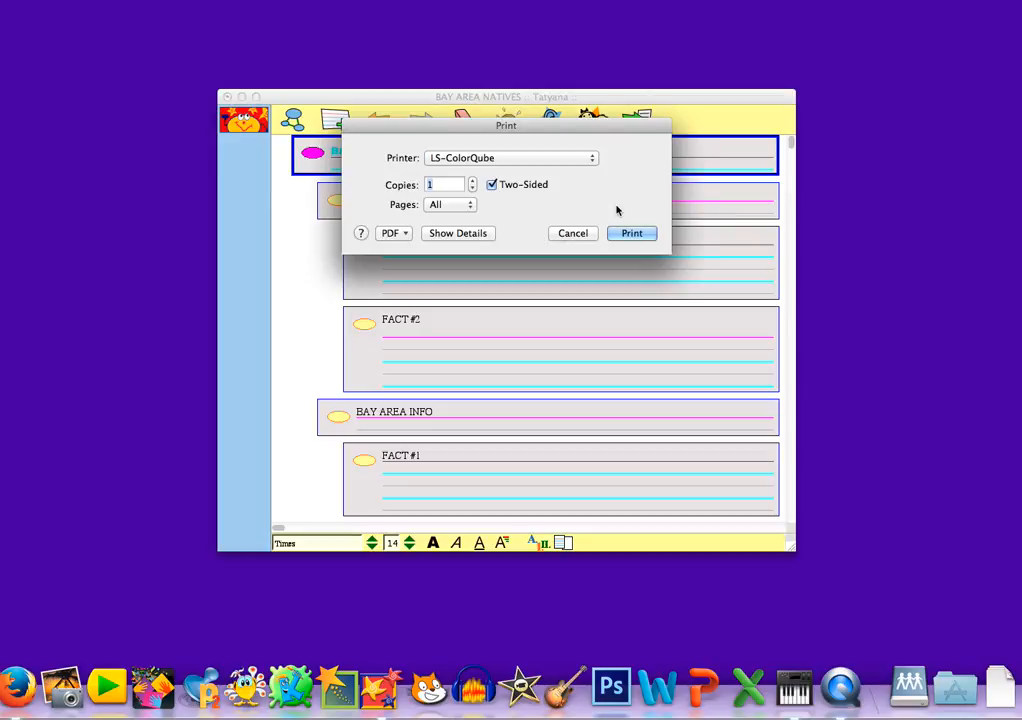
click(630, 235)
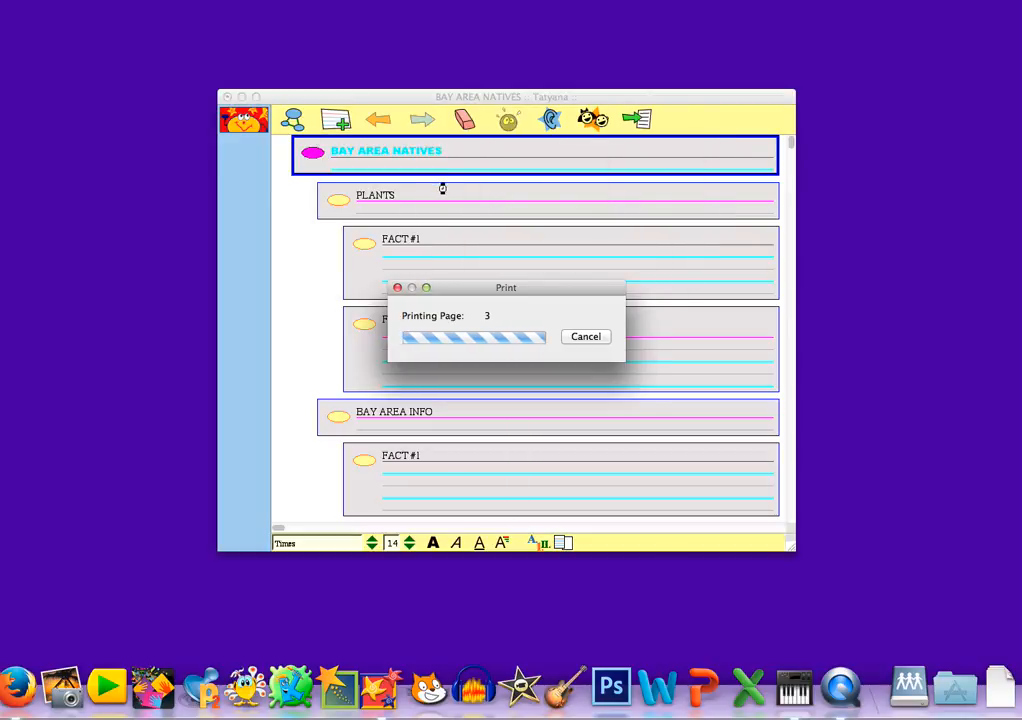
Step: Print the BAY AREA NATIVES concept map diagram from Picture View
click(291, 120)
click(42, 1)
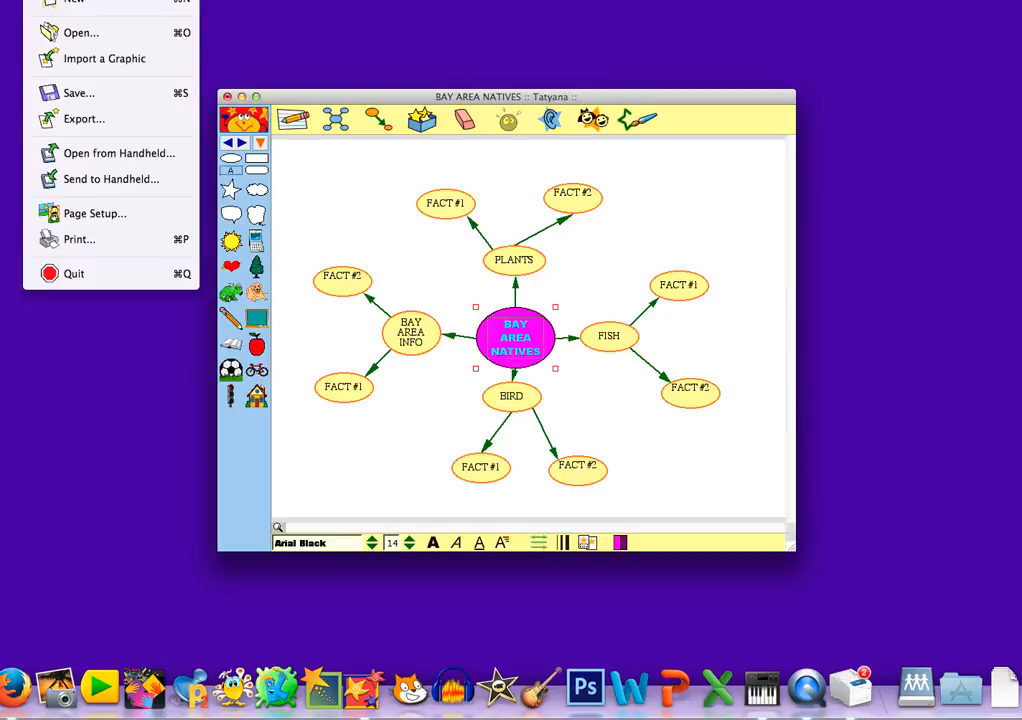
click(111, 239)
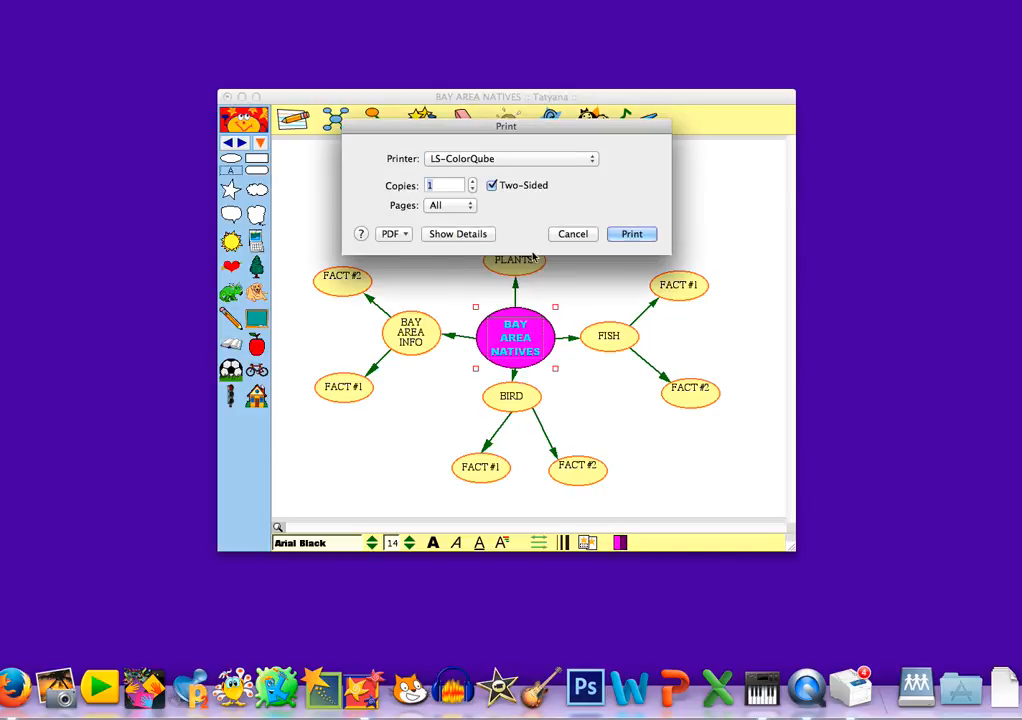
click(630, 235)
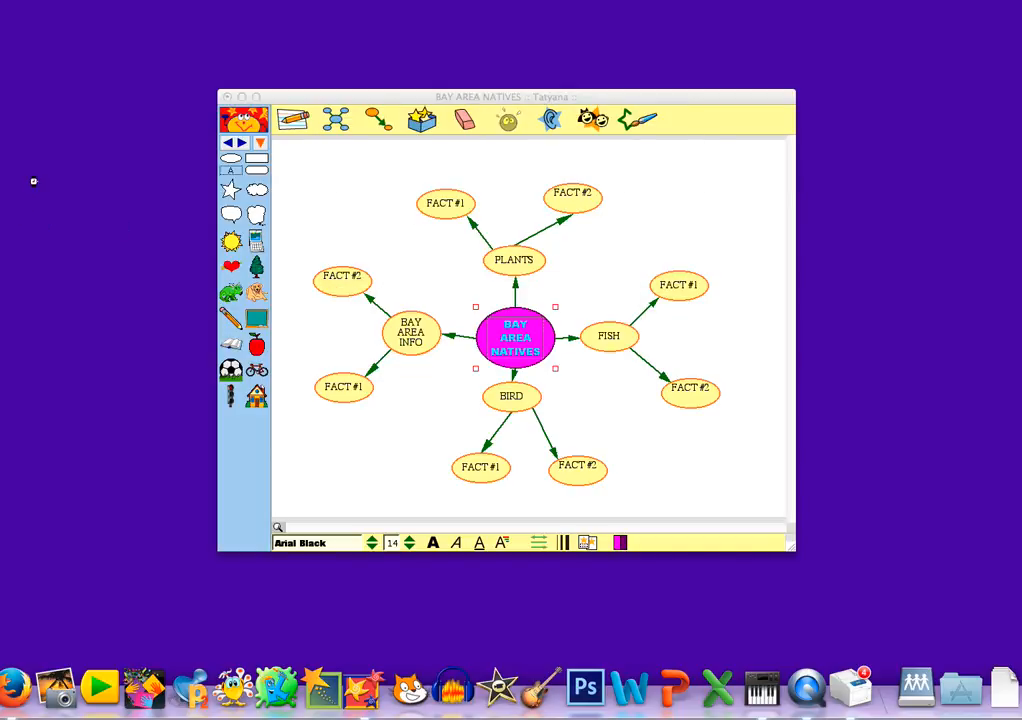